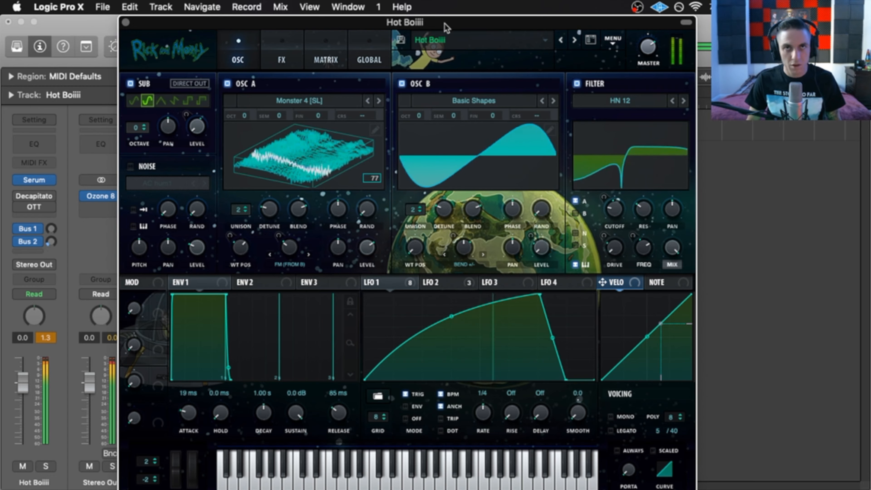
- Set Logic's project tempo to 150 BPM and move the Serum window higher on screen
{"action": "left_click_drag", "start_coordinate": [445, 24], "coordinate": [446, 90]}
{"action": "left_click_drag", "start_coordinate": [459, 42], "coordinate": [456, 24]}
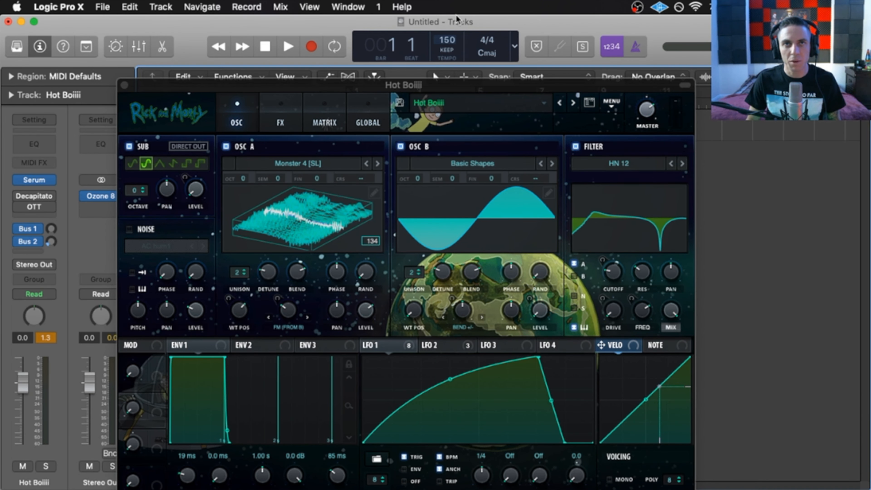
{"action": "left_click_drag", "start_coordinate": [447, 86], "coordinate": [380, 12]}
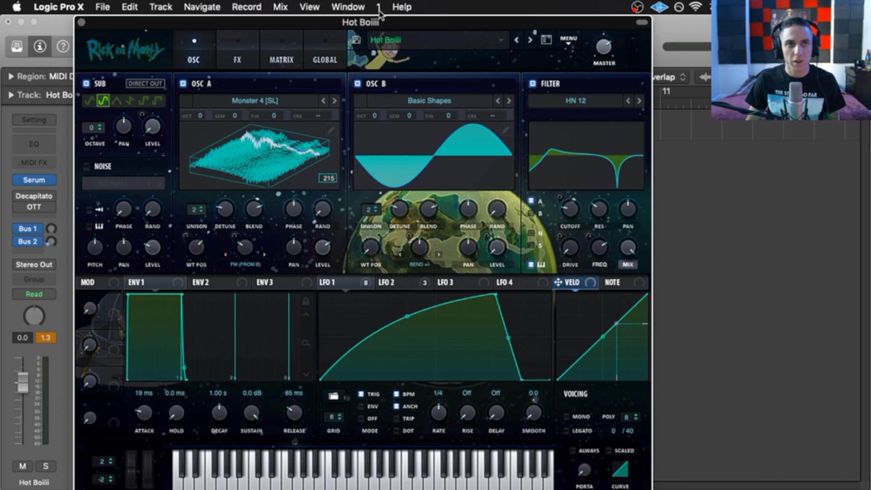
{"action": "left_click", "coordinate": [236, 103]}
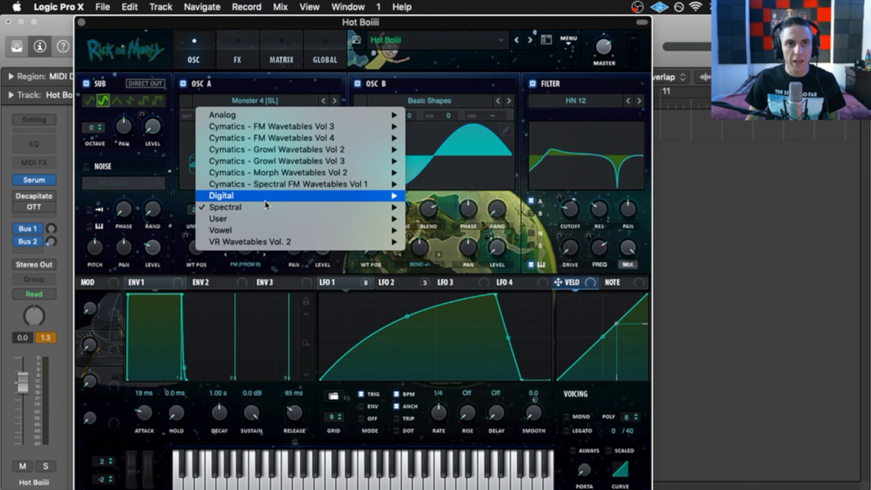
{"action": "mouse_move", "coordinate": [265, 208]}
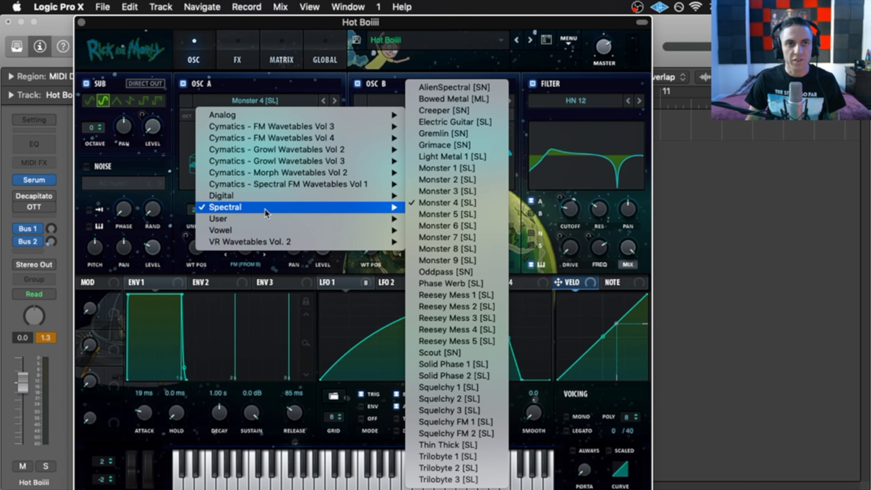
{"action": "left_click", "coordinate": [472, 204]}
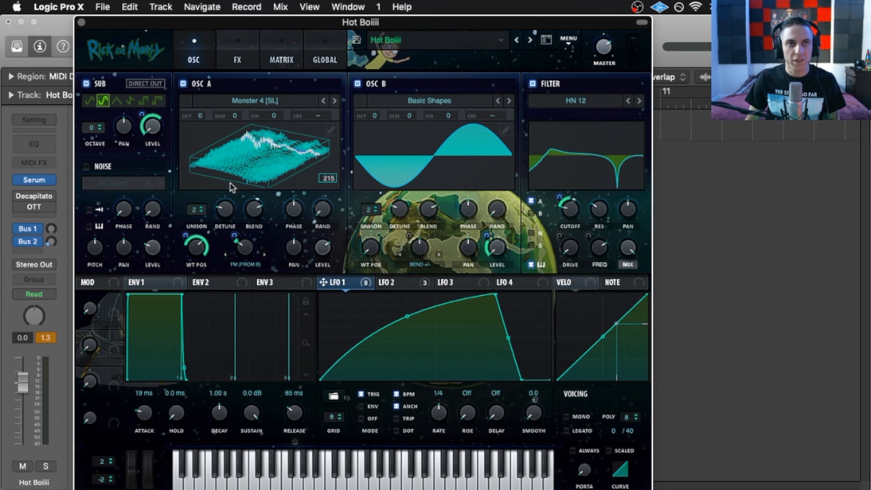
{"action": "left_click", "coordinate": [282, 147]}
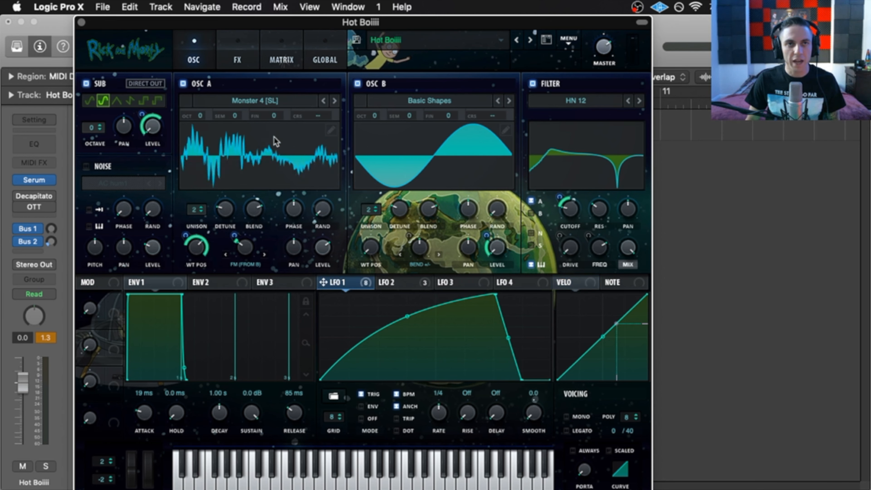
{"action": "left_click", "coordinate": [278, 150]}
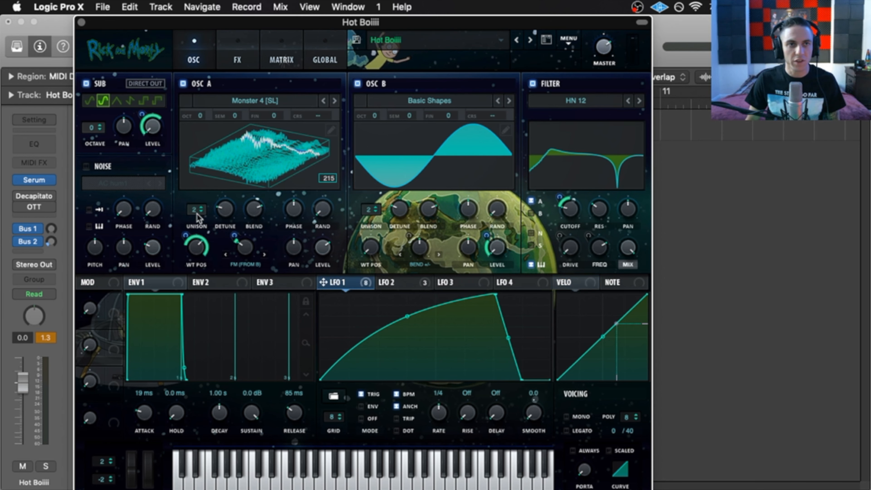
{"action": "mouse_move", "coordinate": [228, 212]}
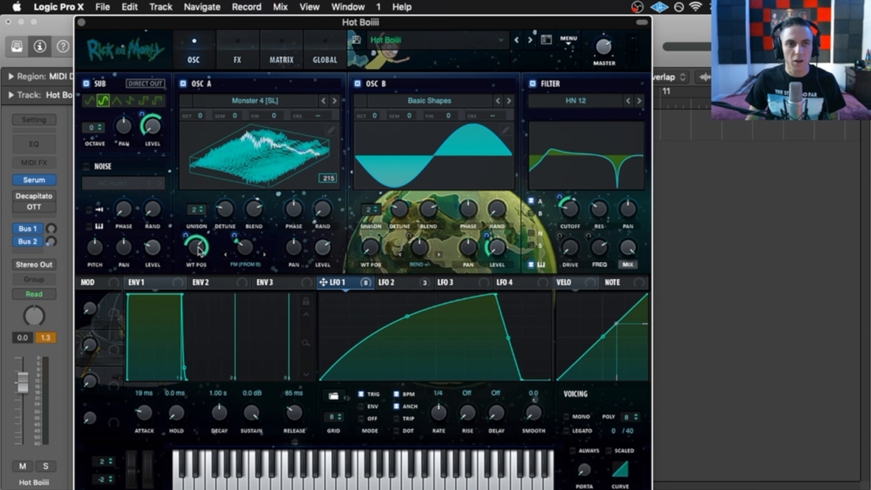
- Lower OSC A's wavetable position to 169 and check the warp knob's LFO 1 modulation amount
{"action": "left_click_drag", "start_coordinate": [201, 248], "coordinate": [202, 251]}
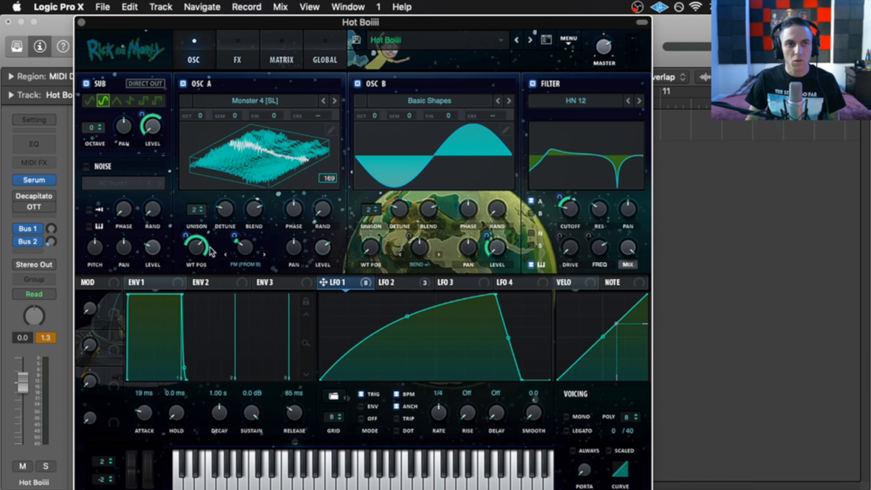
{"action": "mouse_move", "coordinate": [184, 233]}
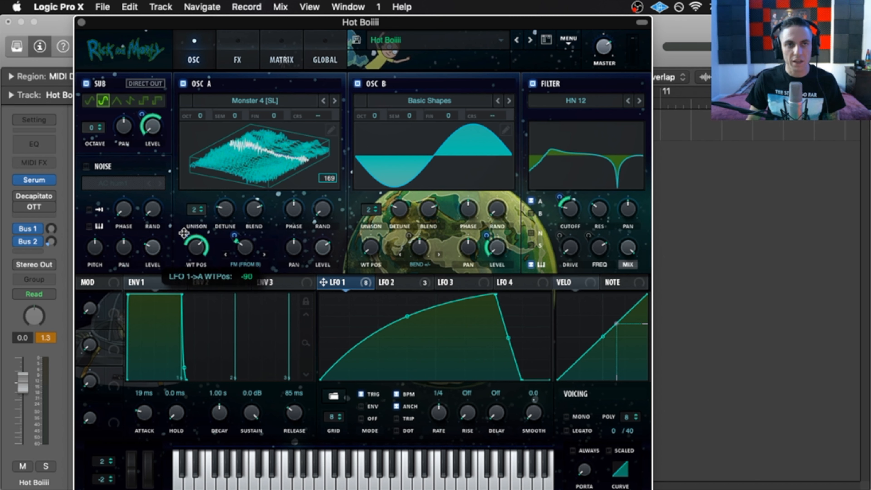
{"action": "mouse_move", "coordinate": [248, 251]}
{"action": "left_click", "coordinate": [248, 252]}
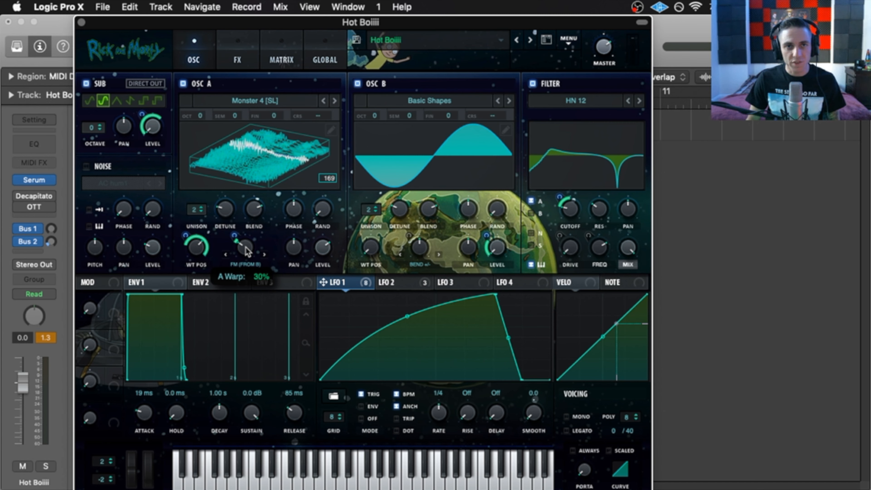
{"action": "left_click", "coordinate": [233, 232]}
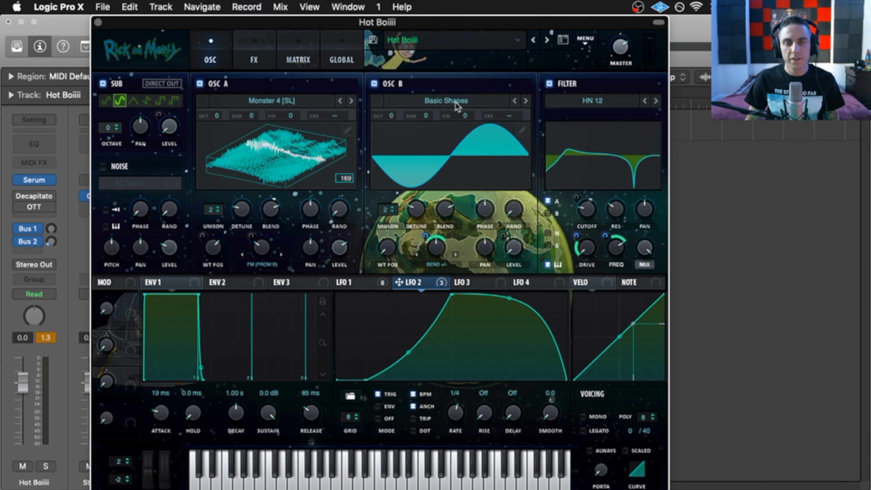
- Browse OSC B's wavetable list and keep the Basic Shapes wavetable
{"action": "left_click", "coordinate": [439, 100]}
{"action": "mouse_move", "coordinate": [445, 115]}
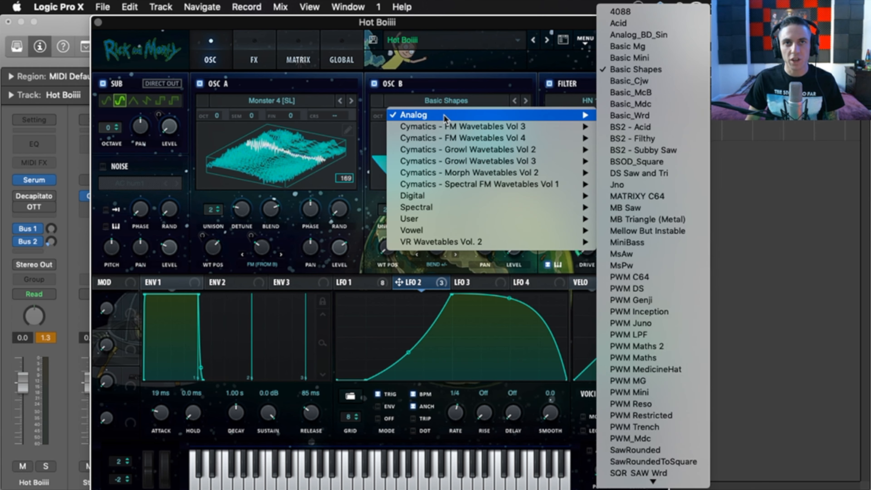
{"action": "left_click", "coordinate": [476, 58]}
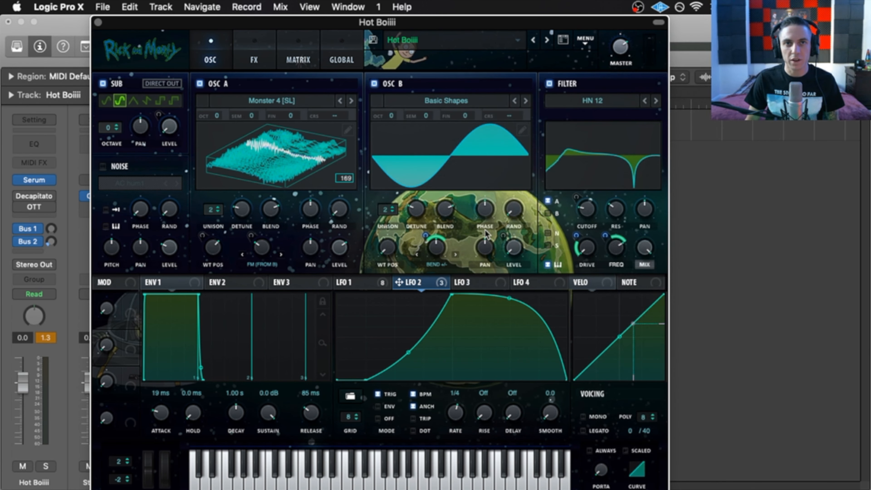
- Check OSC B's 0.06 unison detune and shift the Serum window well to the left
{"action": "left_click_drag", "start_coordinate": [421, 21], "coordinate": [413, 22]}
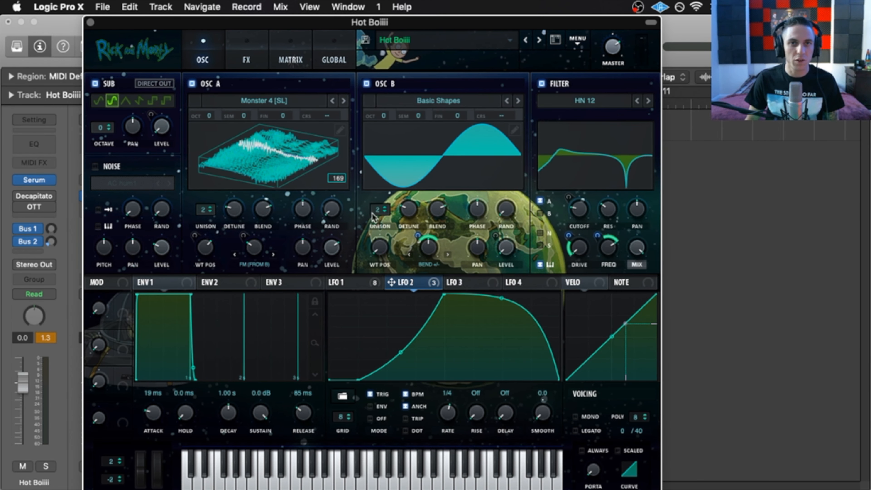
{"action": "left_click", "coordinate": [409, 212]}
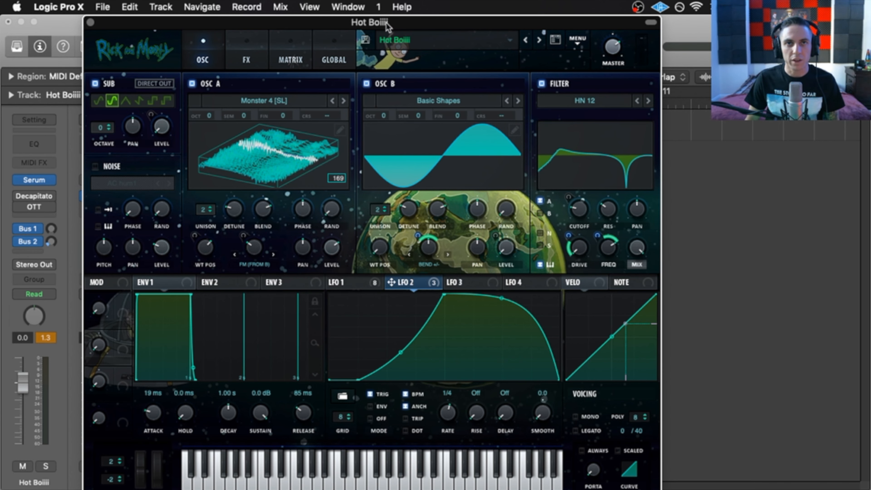
{"action": "left_click_drag", "start_coordinate": [388, 22], "coordinate": [331, 9]}
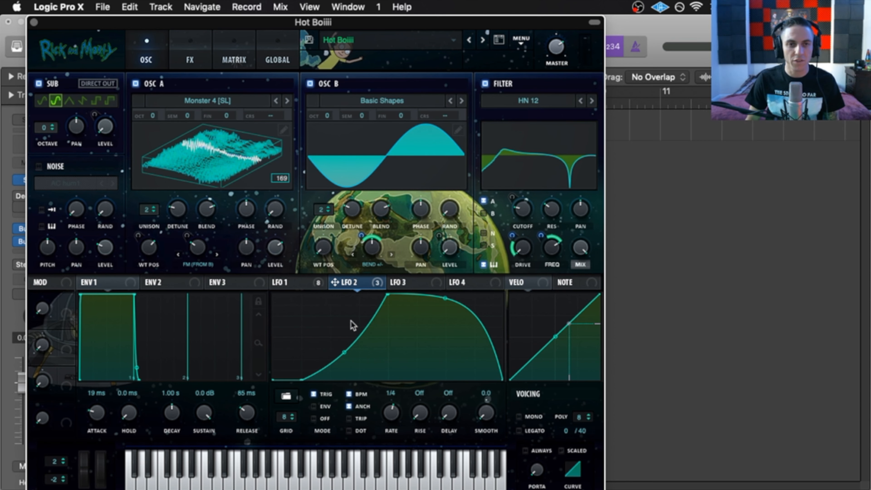
- Flip between the LFO 1 and LFO 2 tabs to compare their curves, ending on LFO 2
{"action": "left_click", "coordinate": [295, 284]}
{"action": "left_click", "coordinate": [354, 279]}
{"action": "left_click", "coordinate": [304, 285]}
{"action": "left_click", "coordinate": [340, 280]}
{"action": "left_click", "coordinate": [304, 285]}
{"action": "left_click", "coordinate": [345, 280]}
{"action": "left_click", "coordinate": [306, 283]}
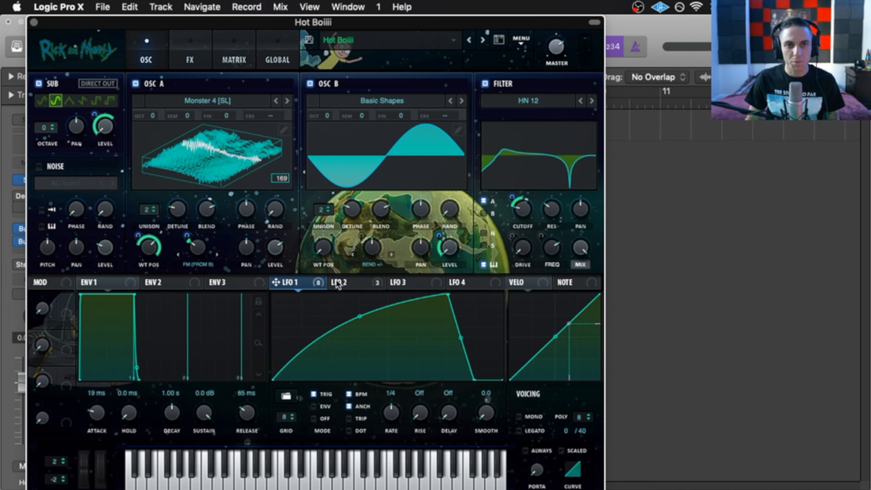
{"action": "left_click", "coordinate": [337, 284]}
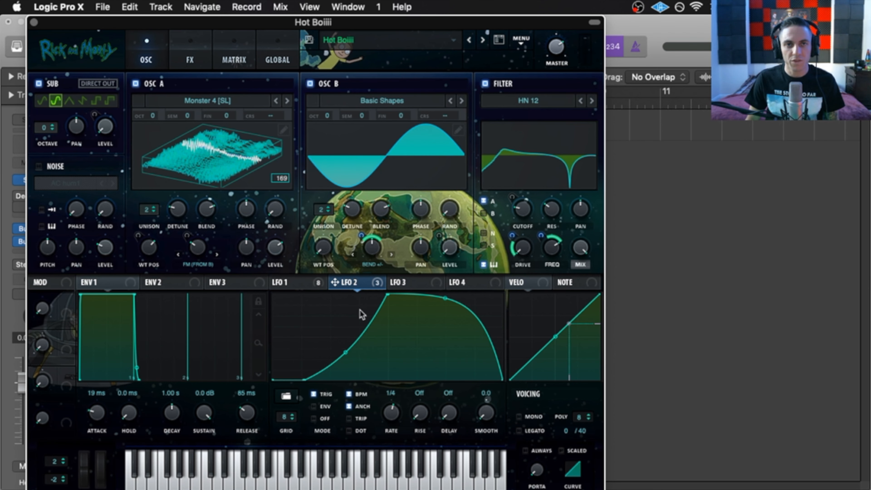
{"action": "mouse_move", "coordinate": [363, 234]}
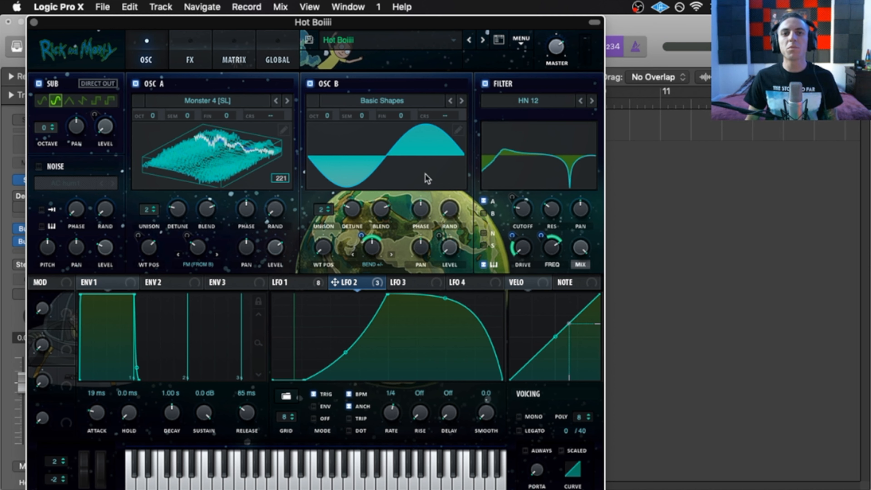
- Review LFO 1's targets and LFO 2's filter modulation, then return to LFO 1
{"action": "left_click", "coordinate": [315, 282]}
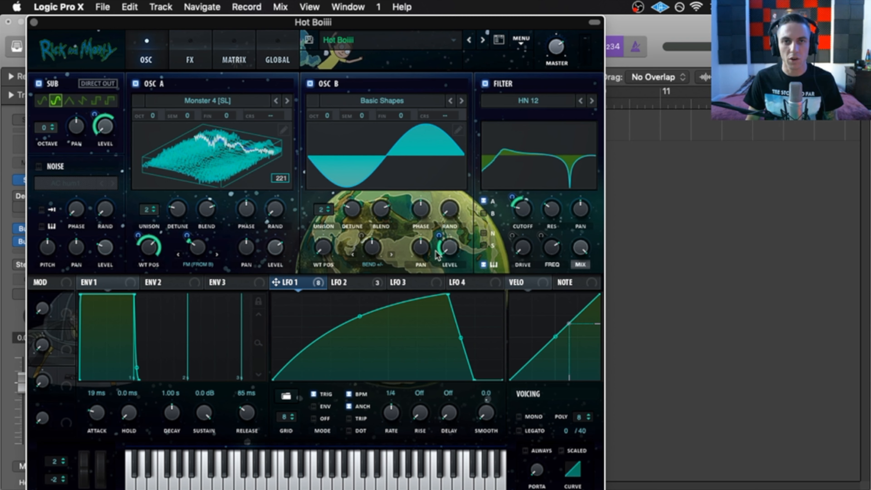
{"action": "mouse_move", "coordinate": [439, 236]}
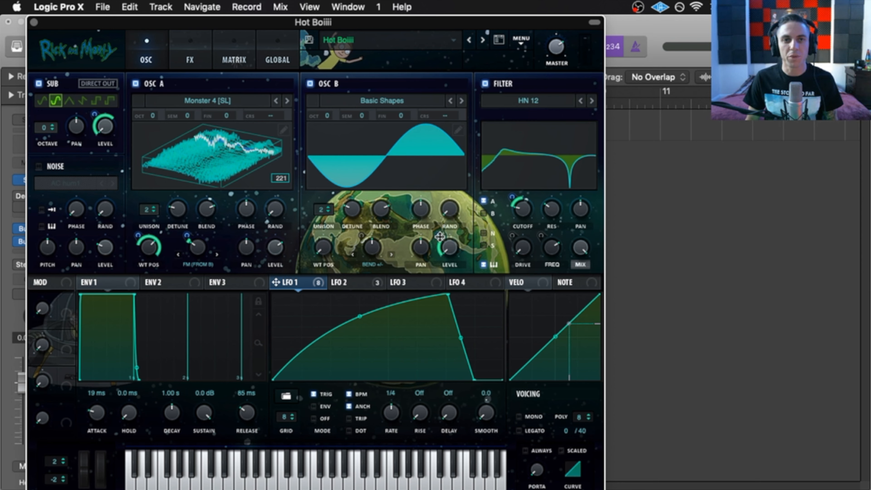
{"action": "left_click", "coordinate": [346, 283]}
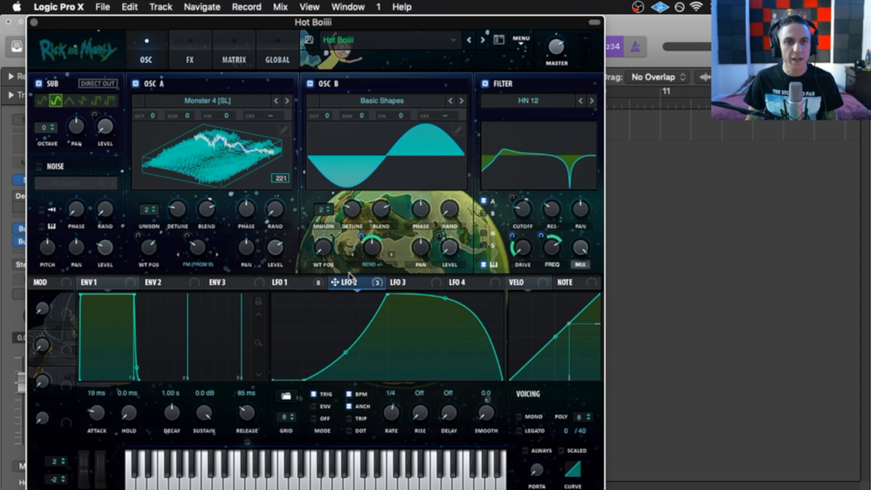
{"action": "left_click", "coordinate": [302, 282]}
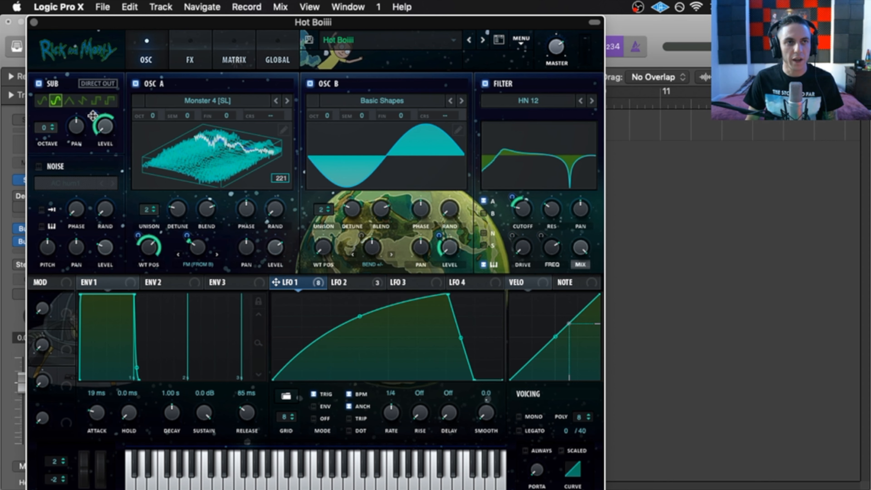
{"action": "mouse_move", "coordinate": [93, 115]}
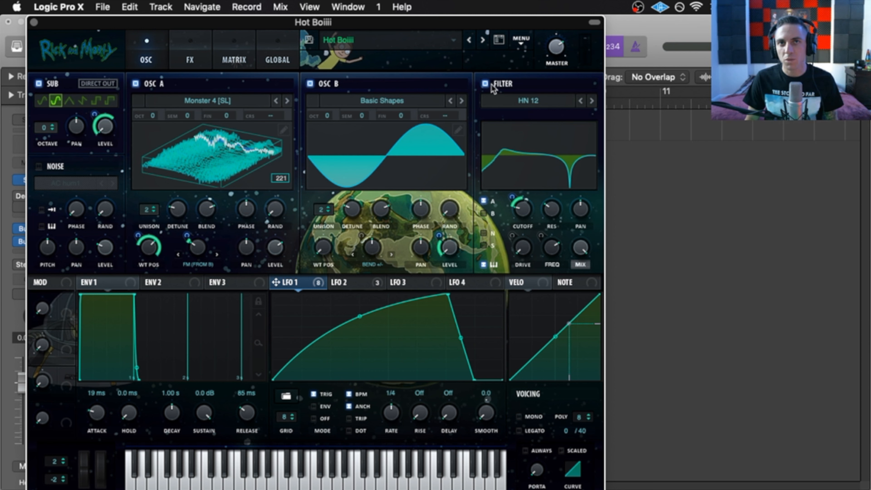
- Browse the filter types and keep the HN 12 filter
{"action": "left_click", "coordinate": [528, 103]}
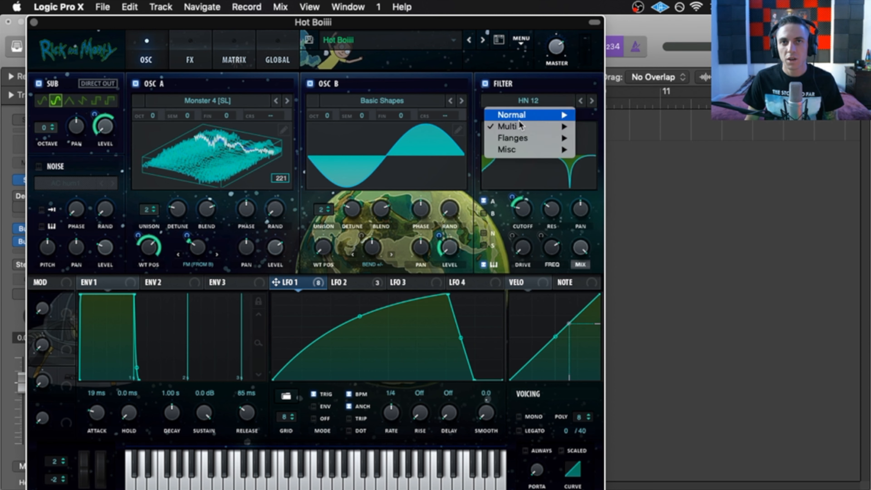
{"action": "mouse_move", "coordinate": [548, 126]}
{"action": "left_click", "coordinate": [501, 56]}
- Route LFO 1 to the filter cutoff with an amount of 29, then view LFO 2's curve
{"action": "mouse_move", "coordinate": [520, 213]}
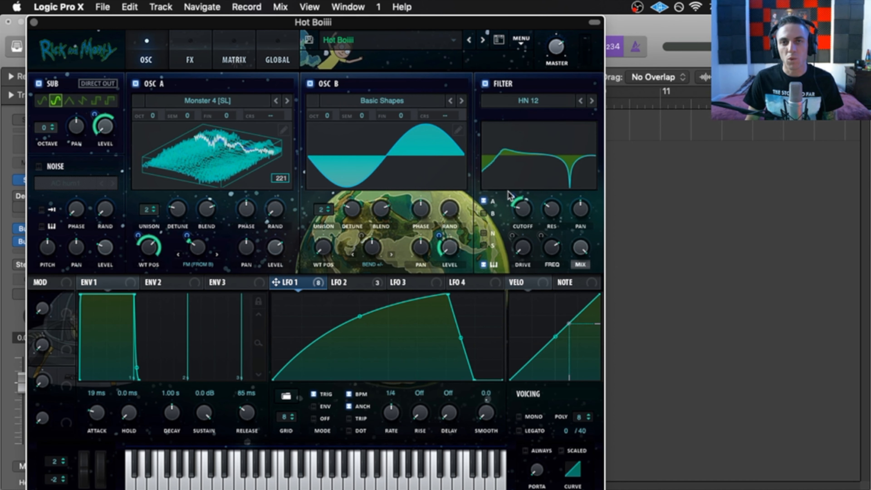
{"action": "left_click_drag", "start_coordinate": [512, 194], "coordinate": [512, 195]}
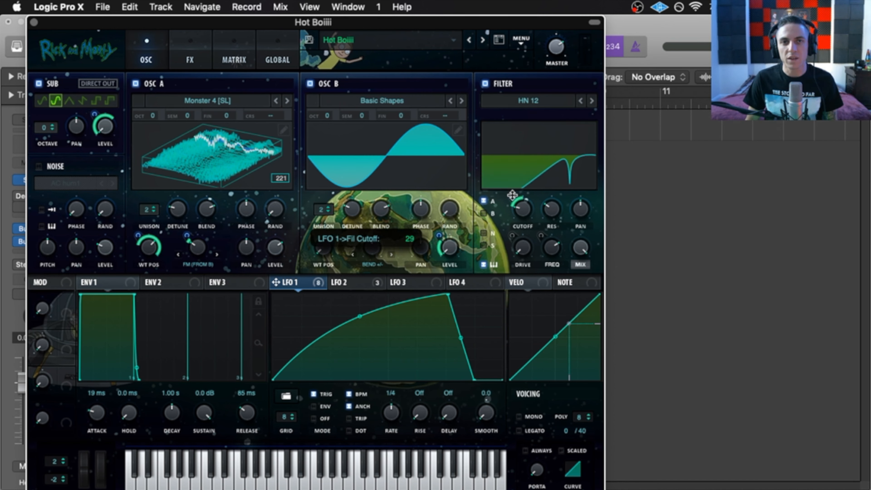
{"action": "mouse_move", "coordinate": [554, 209]}
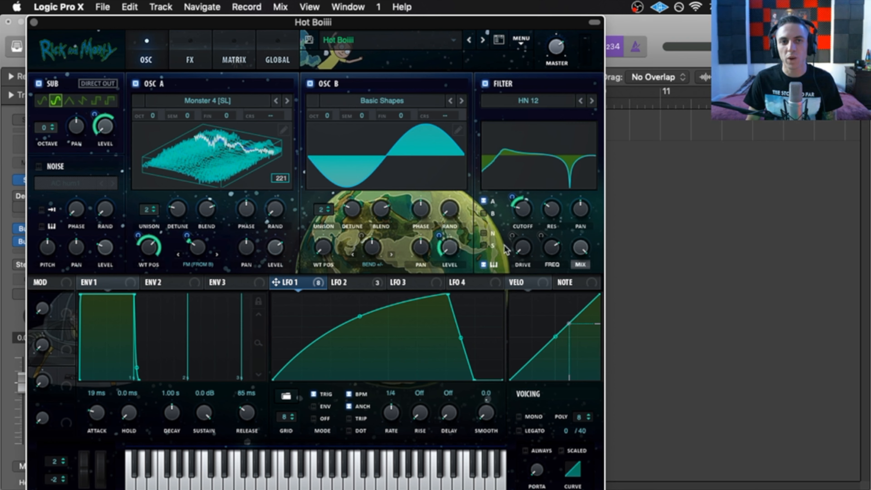
{"action": "left_click", "coordinate": [357, 285]}
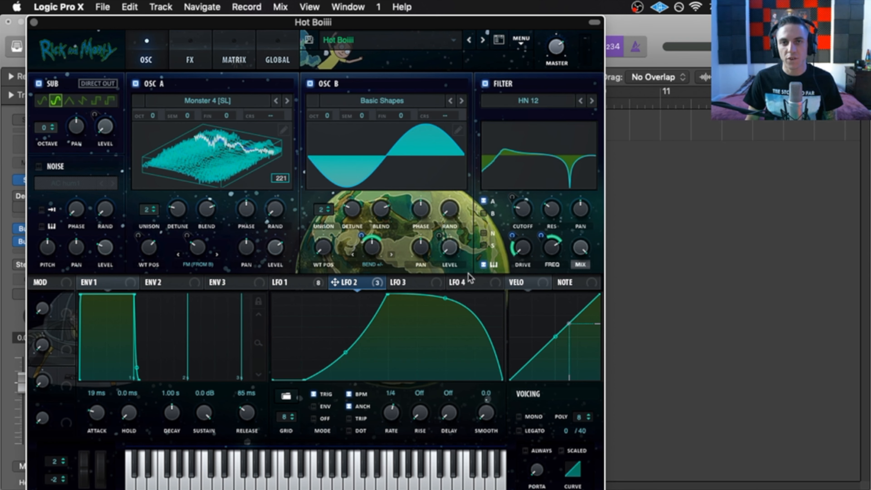
- Set LFO 2's modulation amount on the filter Drive knob to 28
{"action": "mouse_move", "coordinate": [515, 235]}
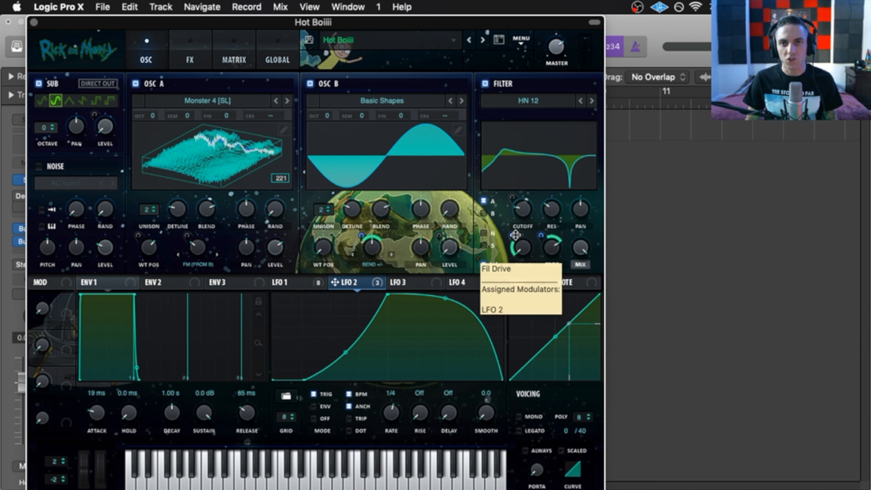
{"action": "left_click", "coordinate": [511, 234]}
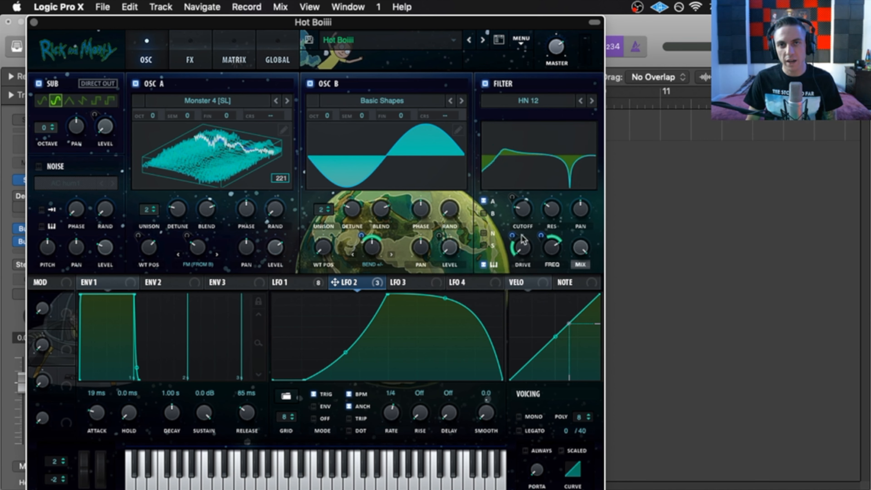
{"action": "mouse_move", "coordinate": [553, 253]}
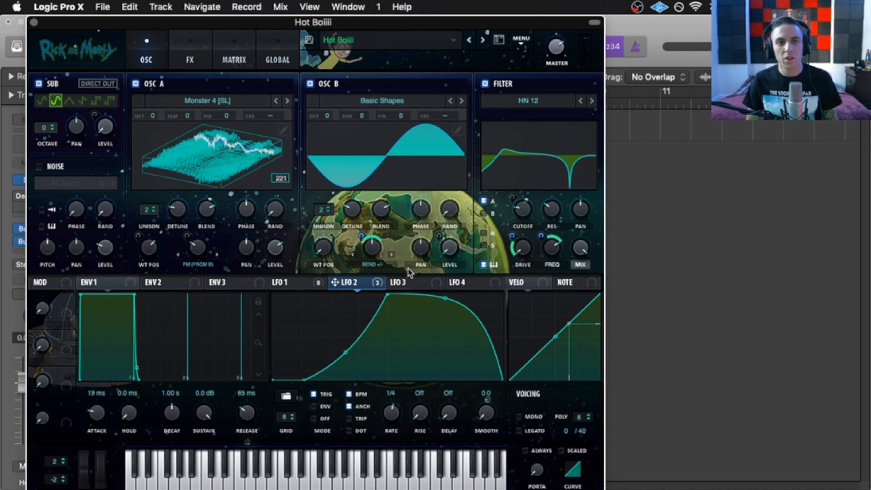
{"action": "mouse_move", "coordinate": [539, 235]}
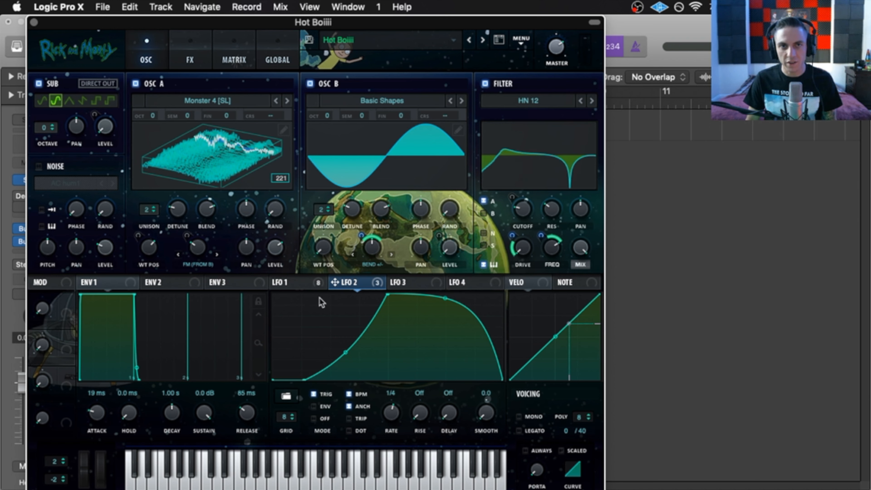
- Compare the LFO 1 and LFO 2 shapes, ending on LFO 2, and move Serum right
{"action": "left_click", "coordinate": [317, 283]}
{"action": "left_click", "coordinate": [350, 282]}
{"action": "left_click", "coordinate": [317, 283]}
{"action": "left_click", "coordinate": [340, 282]}
{"action": "left_click", "coordinate": [307, 283]}
{"action": "left_click", "coordinate": [339, 283]}
{"action": "left_click", "coordinate": [307, 282]}
{"action": "left_click", "coordinate": [339, 283]}
{"action": "left_click", "coordinate": [307, 282]}
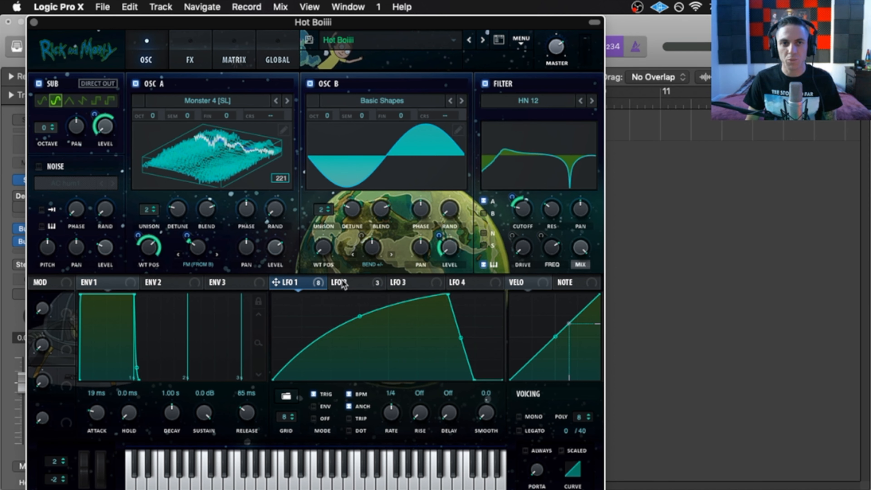
{"action": "left_click", "coordinate": [340, 282]}
{"action": "left_click", "coordinate": [307, 283]}
{"action": "left_click", "coordinate": [339, 282]}
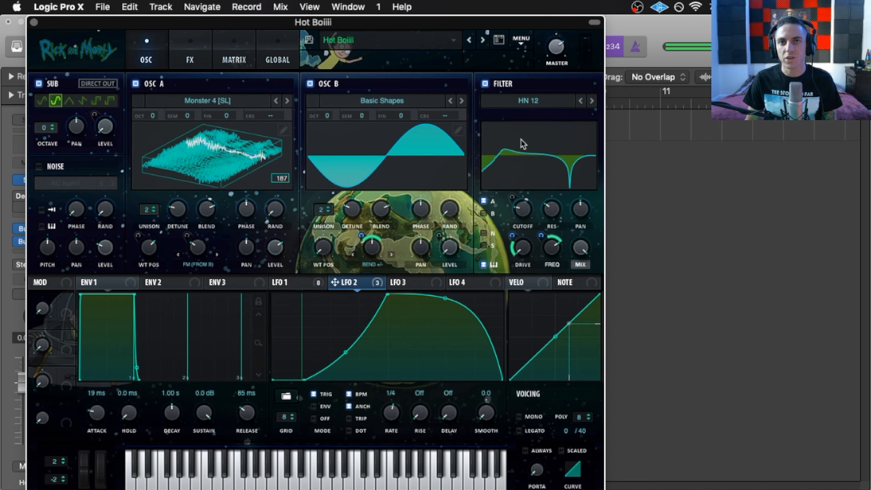
{"action": "left_click_drag", "start_coordinate": [355, 24], "coordinate": [397, 23]}
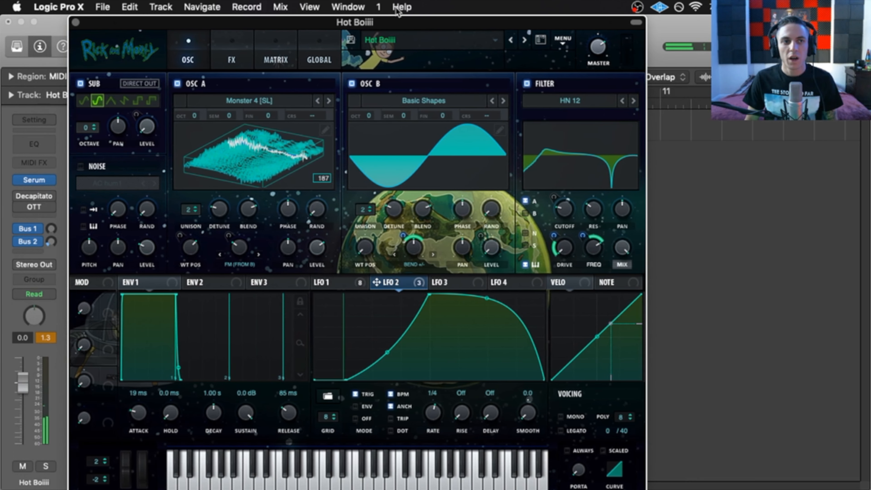
- Set envelope 1's attack to about 38 ms and move the Serum window back left
{"action": "left_click", "coordinate": [135, 282]}
{"action": "left_click_drag", "start_coordinate": [139, 415], "coordinate": [138, 413]}
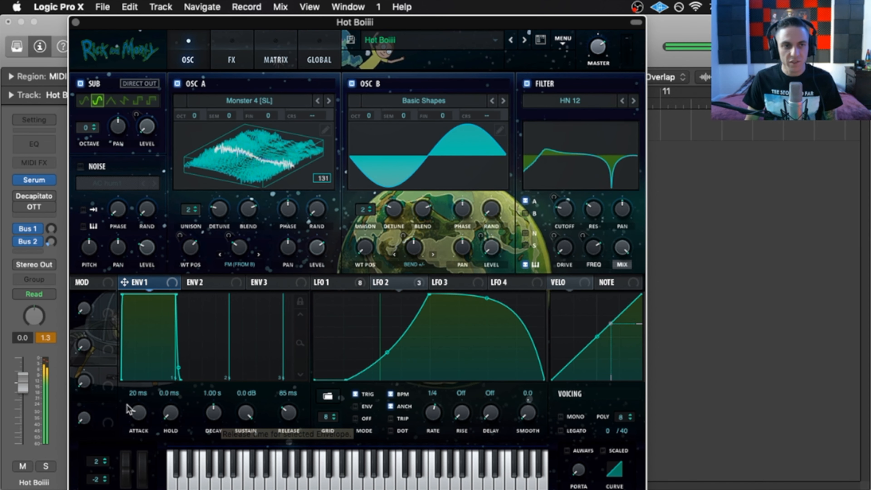
{"action": "left_click_drag", "start_coordinate": [141, 411], "coordinate": [132, 420]}
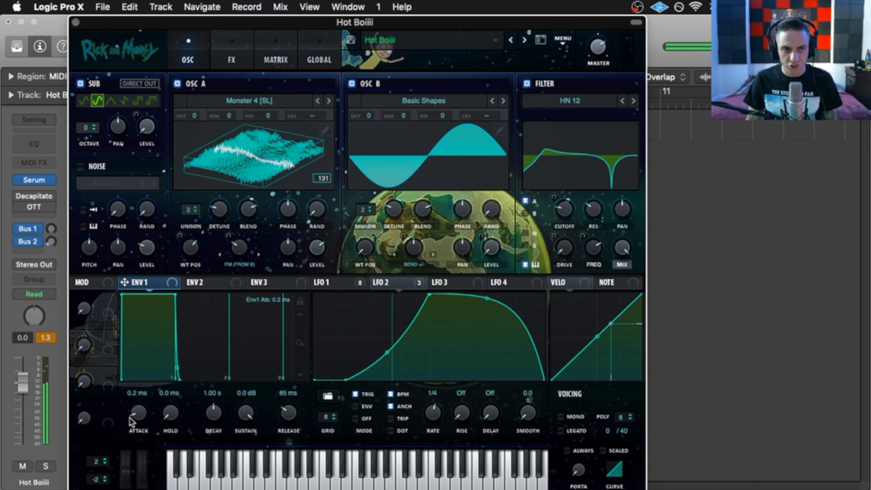
{"action": "left_click_drag", "start_coordinate": [134, 406], "coordinate": [137, 400]}
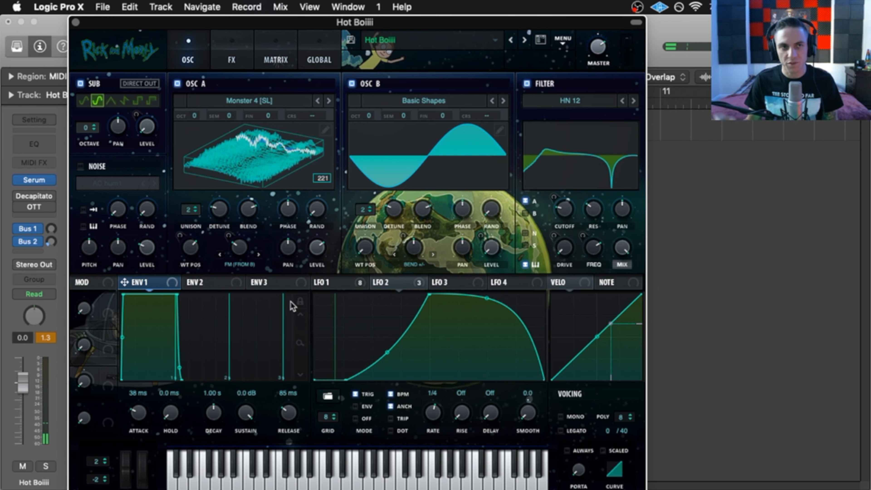
{"action": "mouse_move", "coordinate": [407, 18]}
{"action": "left_mouse_down"}
{"action": "mouse_move", "coordinate": [272, 286]}
{"action": "mouse_move", "coordinate": [292, 110]}
{"action": "mouse_move", "coordinate": [435, 19]}
{"action": "mouse_move", "coordinate": [176, 49]}
{"action": "mouse_move", "coordinate": [379, 113]}
{"action": "mouse_move", "coordinate": [744, 191]}
{"action": "mouse_move", "coordinate": [480, 247]}
{"action": "mouse_move", "coordinate": [334, 442]}
{"action": "mouse_move", "coordinate": [50, 409]}
{"action": "mouse_move", "coordinate": [196, 130]}
{"action": "mouse_move", "coordinate": [408, 24]}
{"action": "mouse_move", "coordinate": [452, 23]}
{"action": "mouse_move", "coordinate": [400, 22]}
{"action": "left_mouse_up"}
- Open the FX page and scroll the rack so Delay, Chorus, Compressor and EQ are visible
{"action": "left_click", "coordinate": [216, 59]}
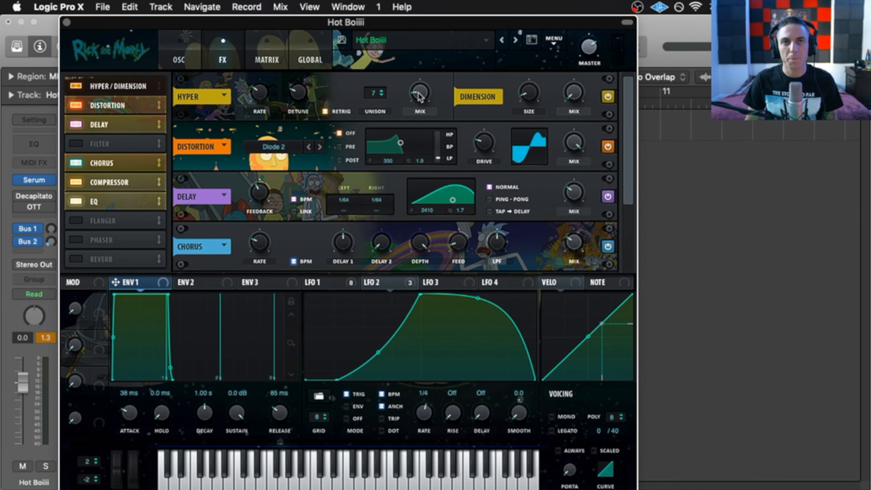
{"action": "mouse_move", "coordinate": [417, 97]}
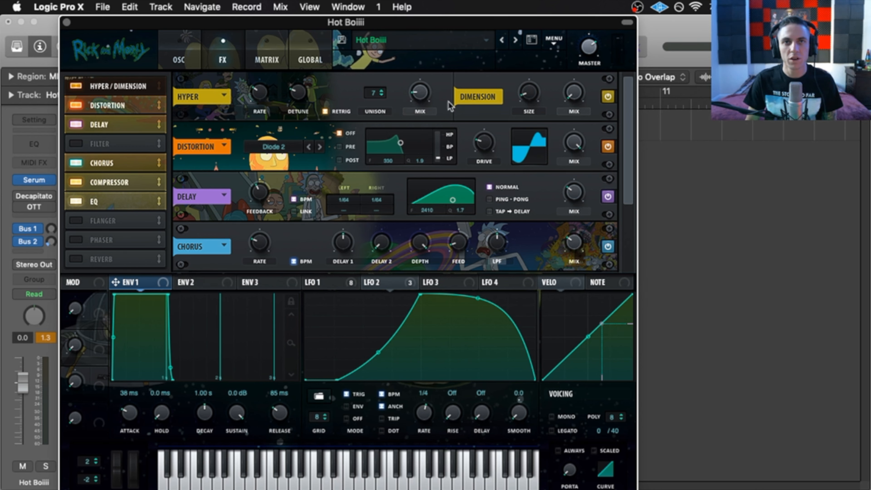
{"action": "mouse_move", "coordinate": [537, 95]}
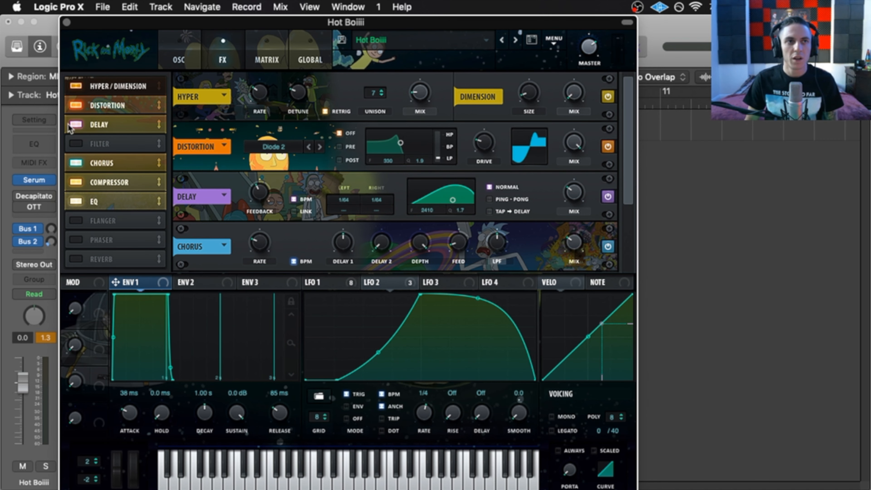
{"action": "scroll", "coordinate": [181, 124], "scroll_direction": "down", "scroll_amount": 2}
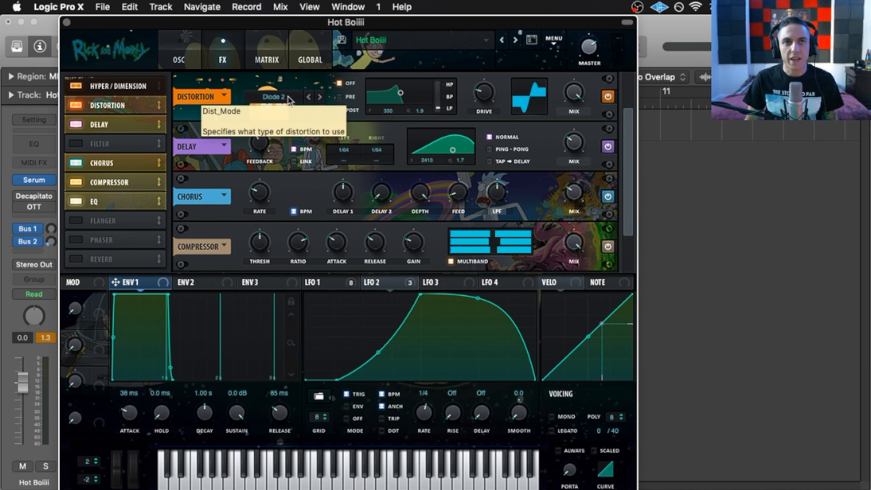
{"action": "mouse_move", "coordinate": [484, 97]}
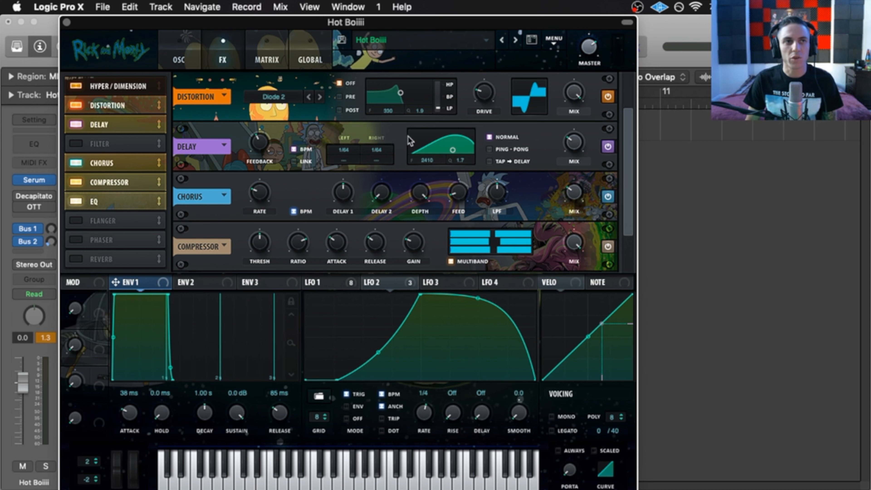
{"action": "left_click", "coordinate": [139, 125]}
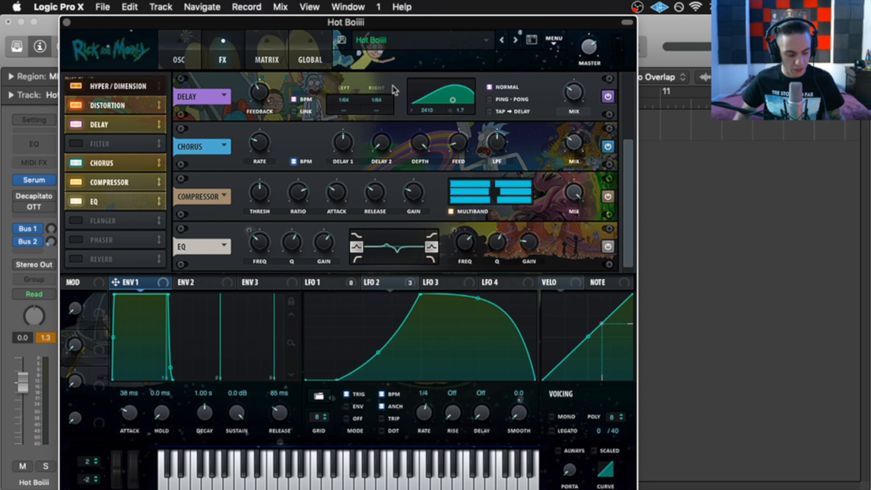
- Toggle the Delay off and on, then set its filter to 5914 with Q 2.1
{"action": "left_click", "coordinate": [76, 124]}
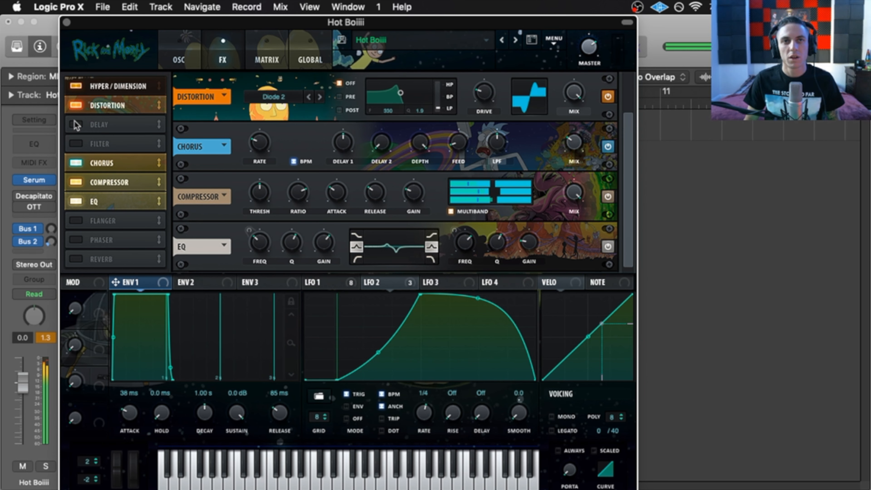
{"action": "left_click", "coordinate": [76, 124]}
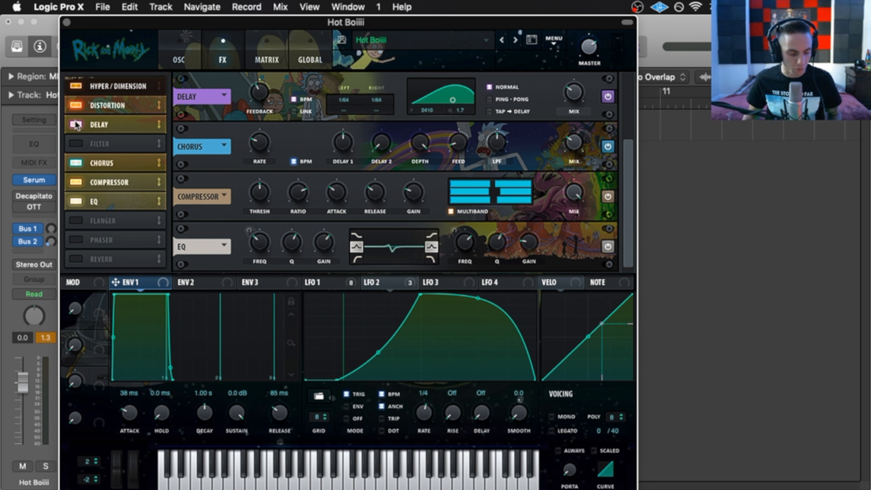
{"action": "mouse_move", "coordinate": [576, 94]}
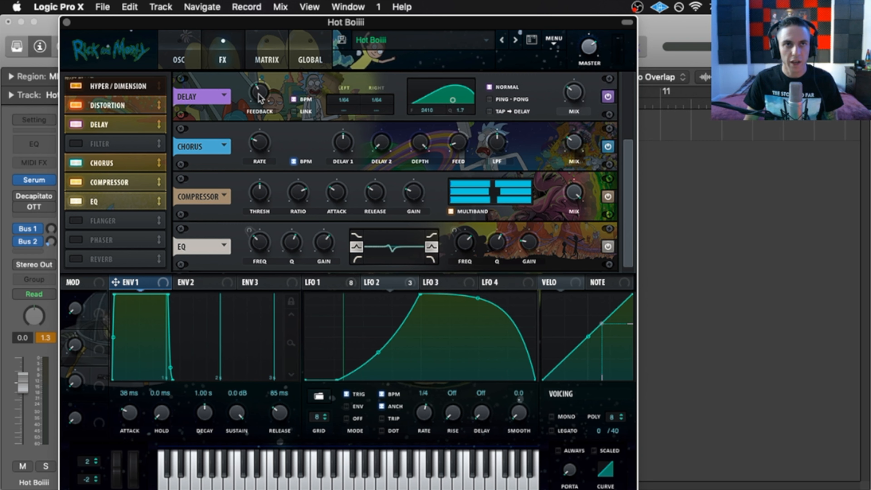
{"action": "left_click_drag", "start_coordinate": [452, 101], "coordinate": [461, 103]}
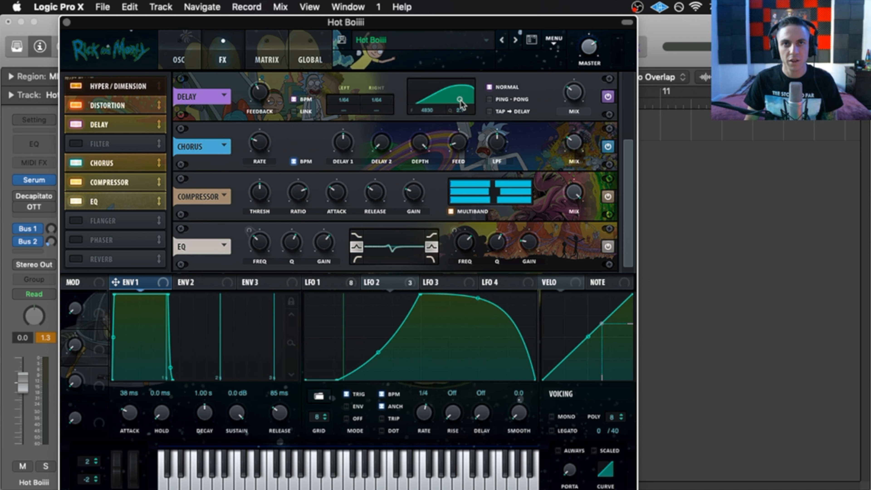
{"action": "left_click_drag", "start_coordinate": [461, 103], "coordinate": [458, 104]}
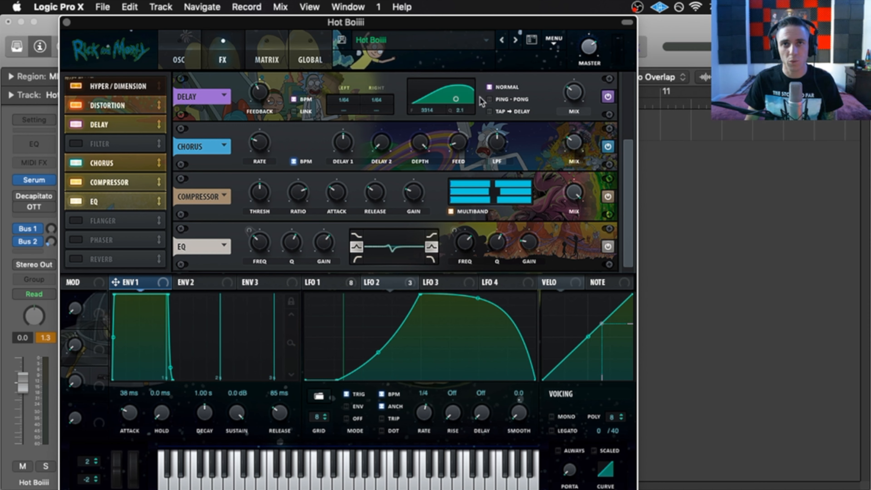
- Try the delay in Ping-Pong, return it to Normal, and enable the Filter effect
{"action": "left_click", "coordinate": [490, 100]}
{"action": "left_click", "coordinate": [491, 87]}
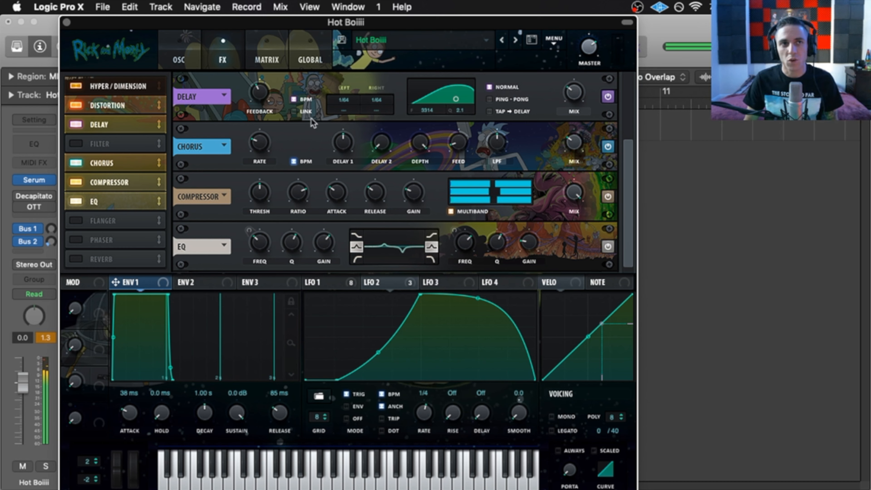
{"action": "left_click", "coordinate": [119, 144]}
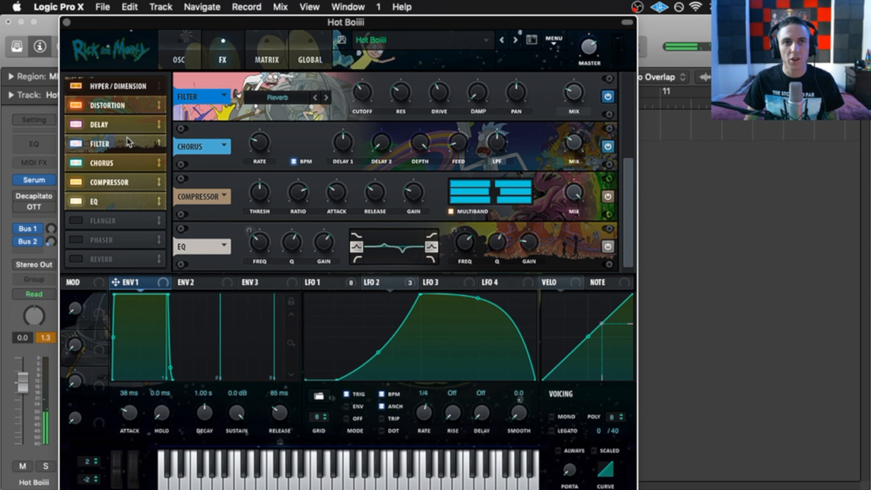
- Play the preset, set the FX Filter cutoff to 60 Hz and mix to 45%, then disable it
{"action": "left_click_drag", "start_coordinate": [631, 171], "coordinate": [628, 137]}
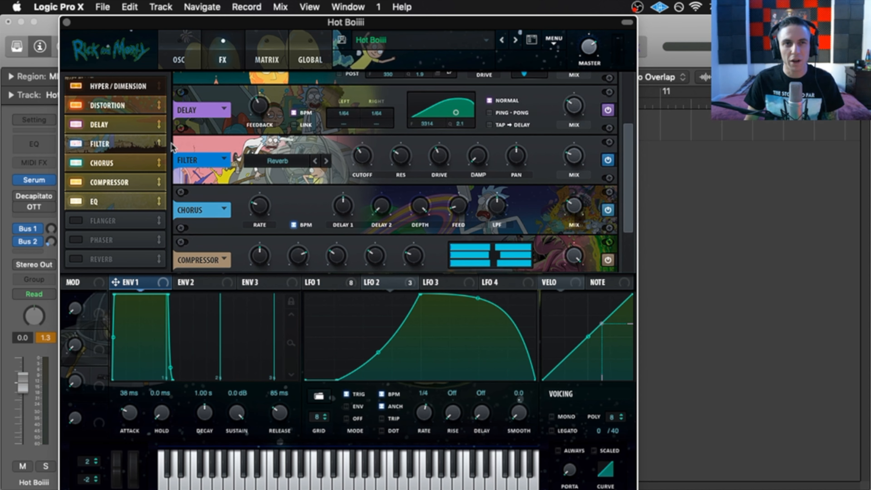
{"action": "mouse_move", "coordinate": [578, 159]}
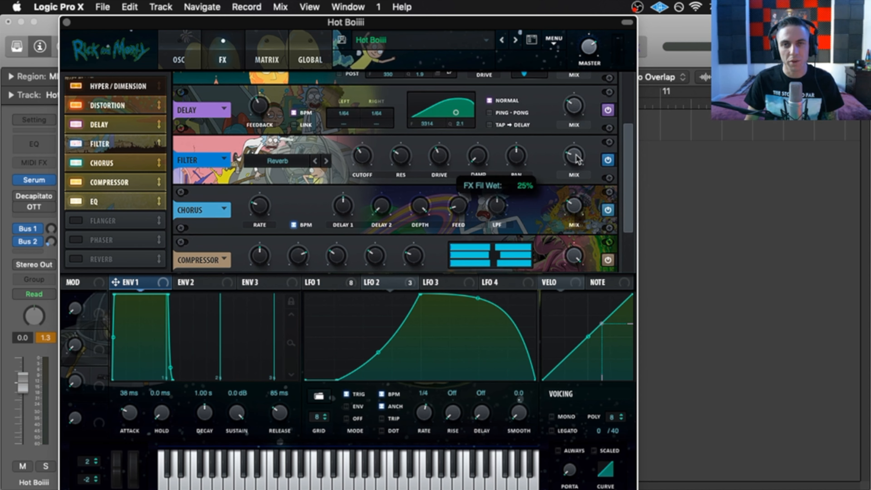
{"action": "key", "text": "space"}
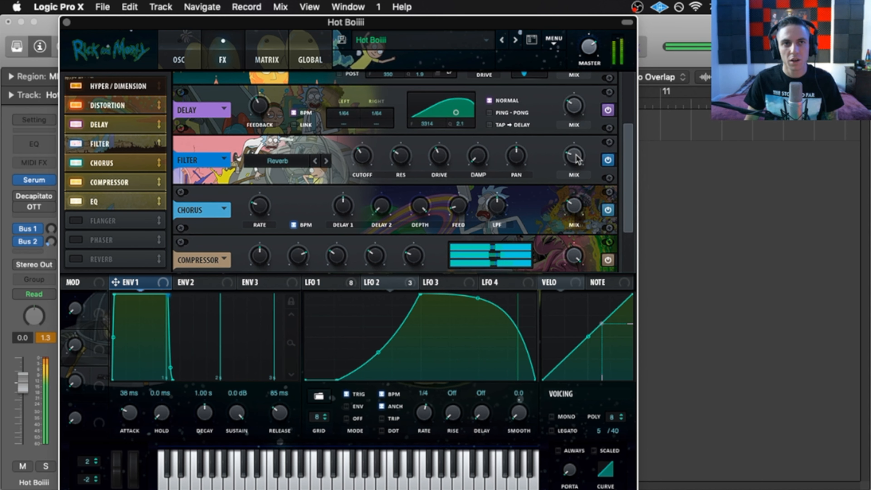
{"action": "left_click_drag", "start_coordinate": [360, 156], "coordinate": [353, 174]}
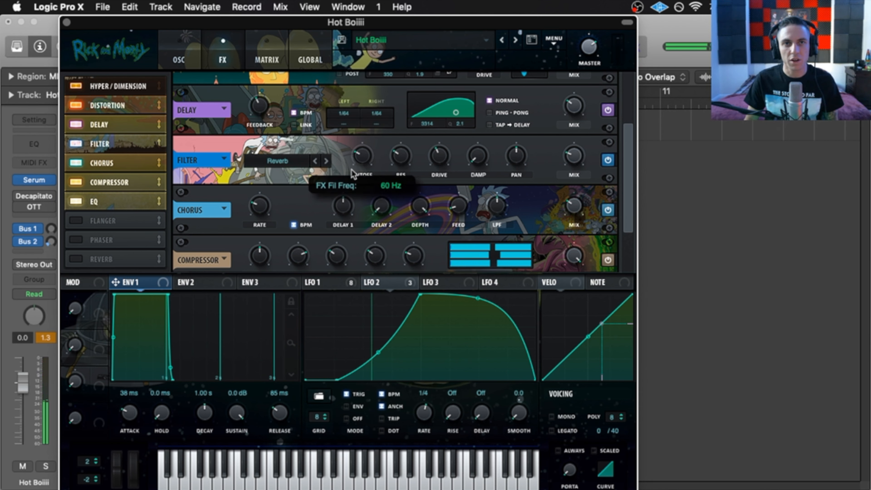
{"action": "mouse_move", "coordinate": [573, 156]}
{"action": "left_mouse_down"}
{"action": "mouse_move", "coordinate": [573, 127]}
{"action": "mouse_move", "coordinate": [566, 159]}
{"action": "left_mouse_up"}
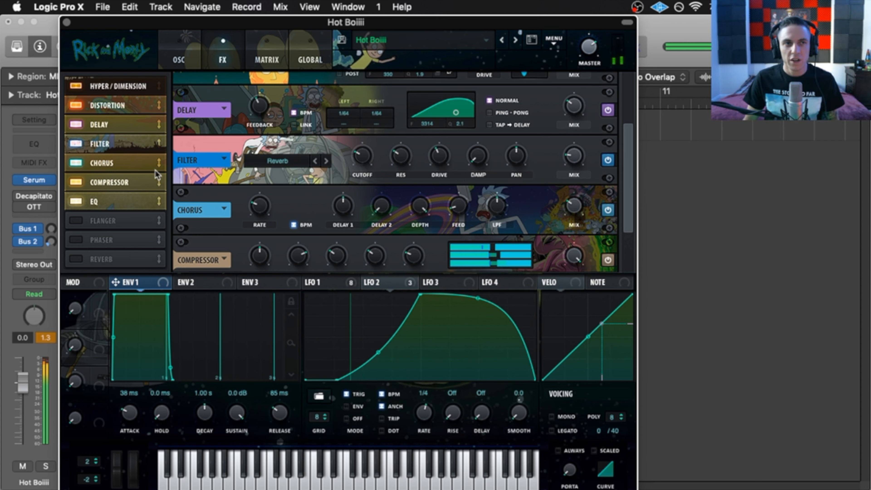
{"action": "left_click", "coordinate": [76, 144]}
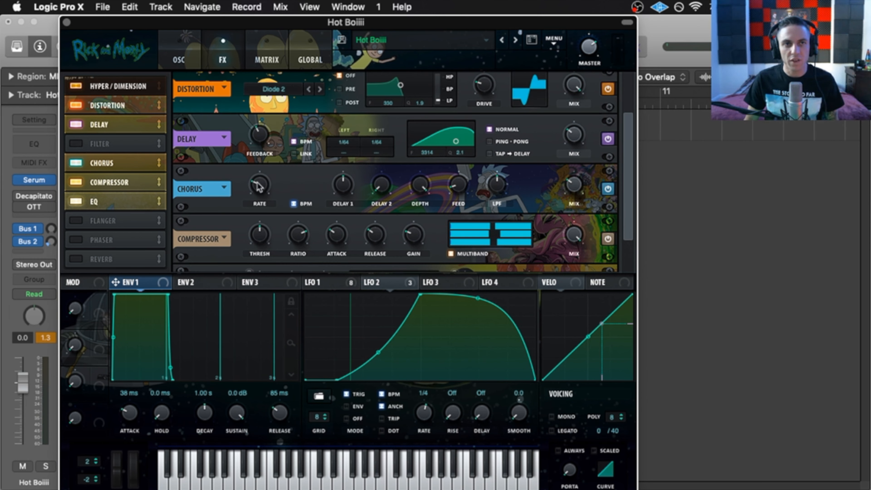
- Set the Chorus rate to 4 bar triplet and A/B the Chorus off and on, leaving it enabled
{"action": "mouse_move", "coordinate": [258, 186]}
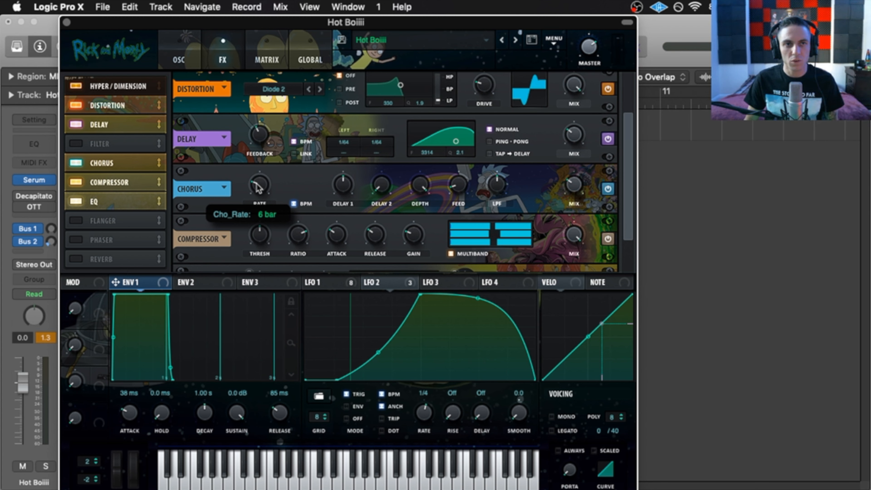
{"action": "left_click_drag", "start_coordinate": [258, 184], "coordinate": [259, 181]}
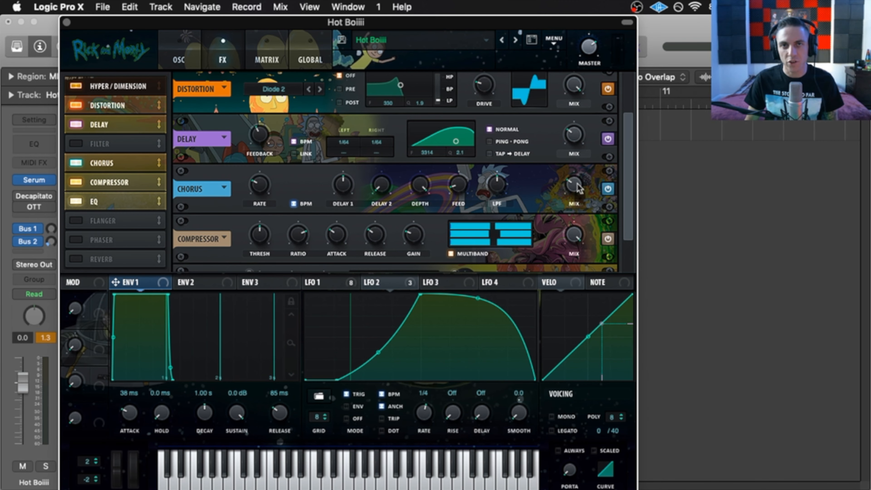
{"action": "left_click", "coordinate": [75, 164]}
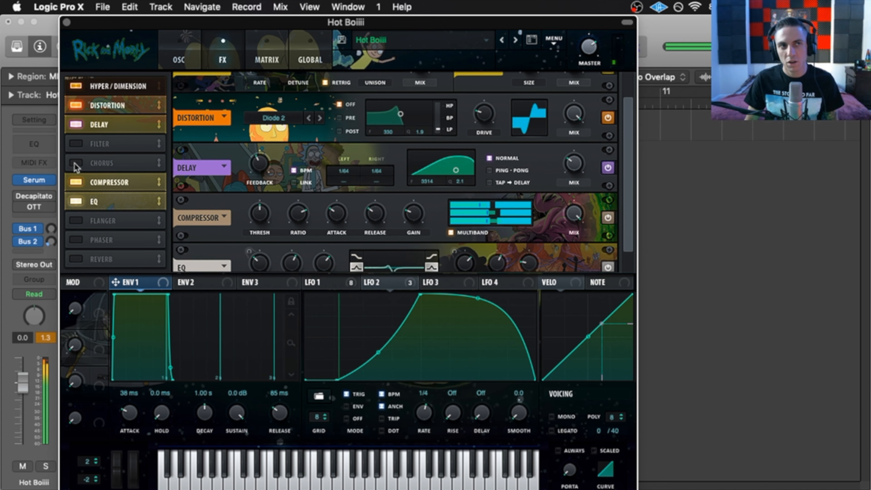
{"action": "left_click", "coordinate": [75, 164]}
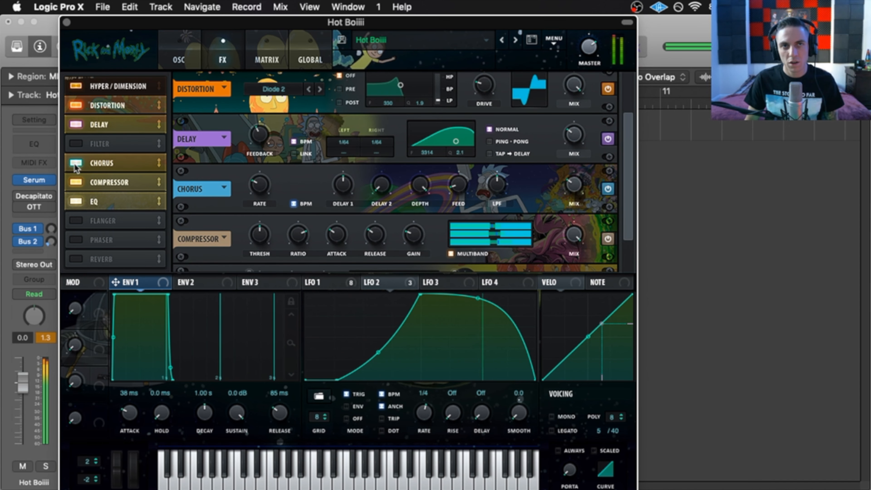
{"action": "left_click", "coordinate": [75, 164]}
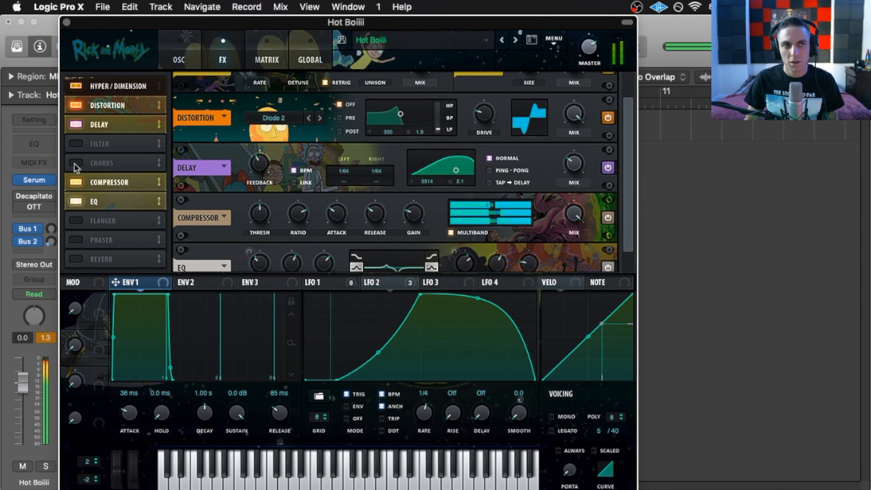
{"action": "left_click", "coordinate": [75, 164]}
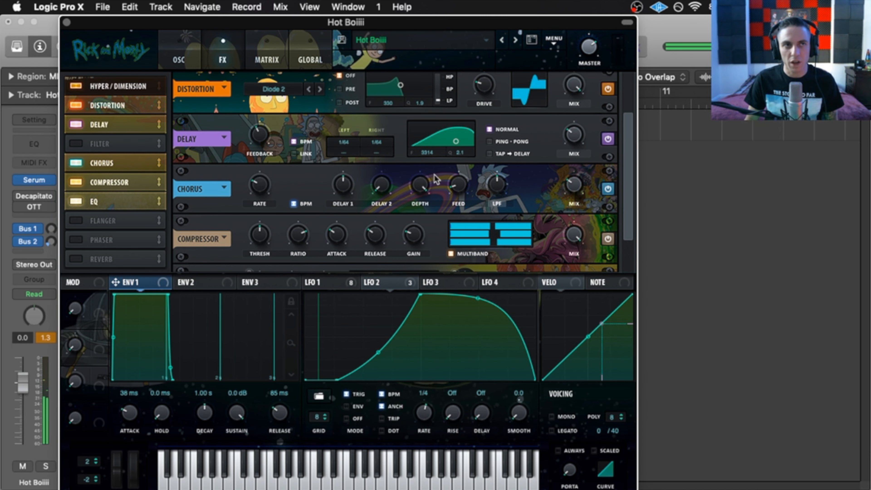
- Scroll the FX rack down to the multiband Compressor and the EQ
{"action": "left_click_drag", "start_coordinate": [627, 155], "coordinate": [613, 70]}
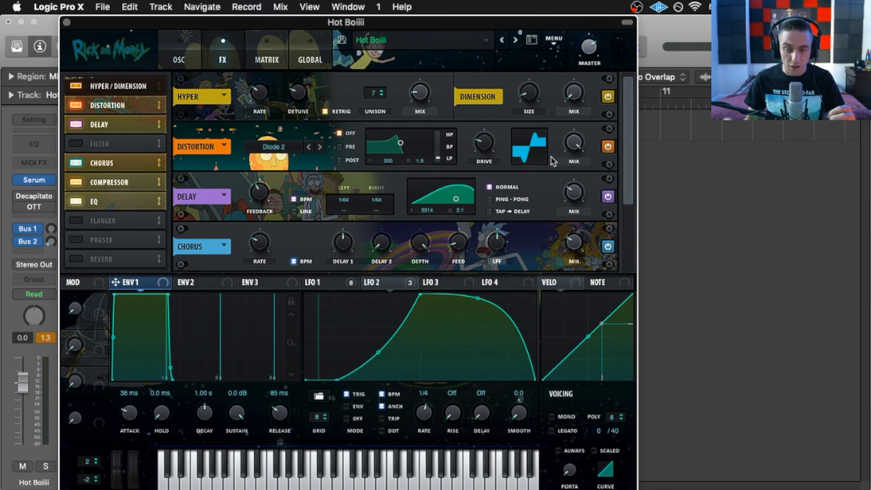
{"action": "left_click_drag", "start_coordinate": [624, 124], "coordinate": [625, 187]}
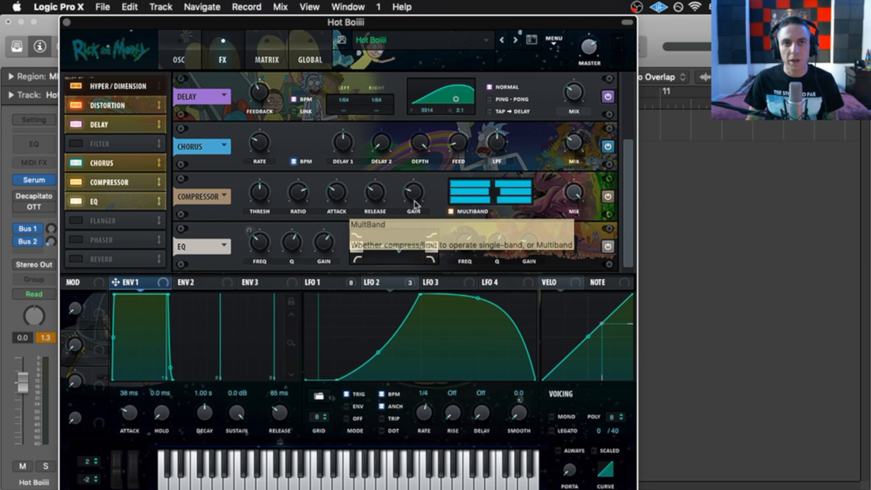
{"action": "mouse_move", "coordinate": [411, 192]}
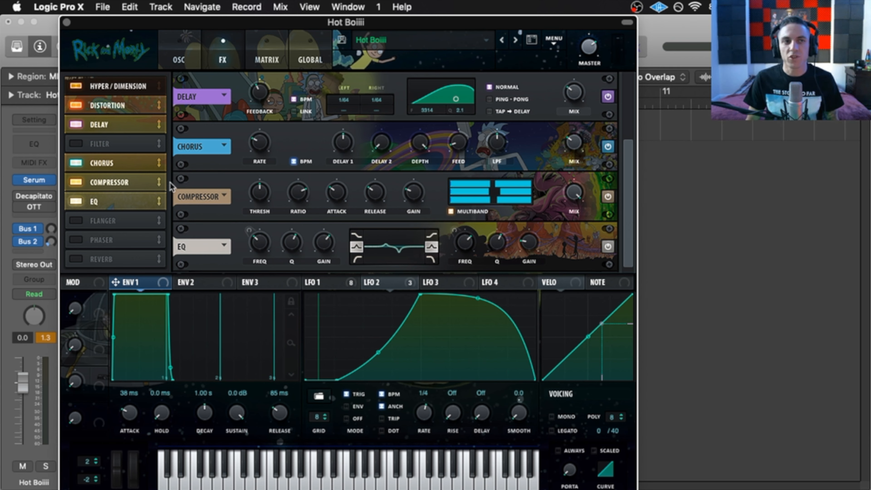
- Compare the Compressor and EQ bypassed and active, and show LFO 1's shape
{"action": "left_click", "coordinate": [77, 183]}
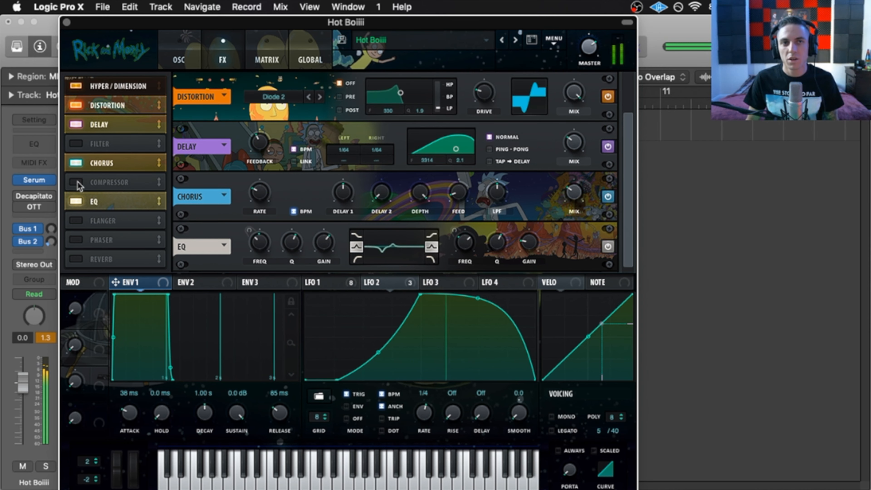
{"action": "left_click", "coordinate": [77, 182]}
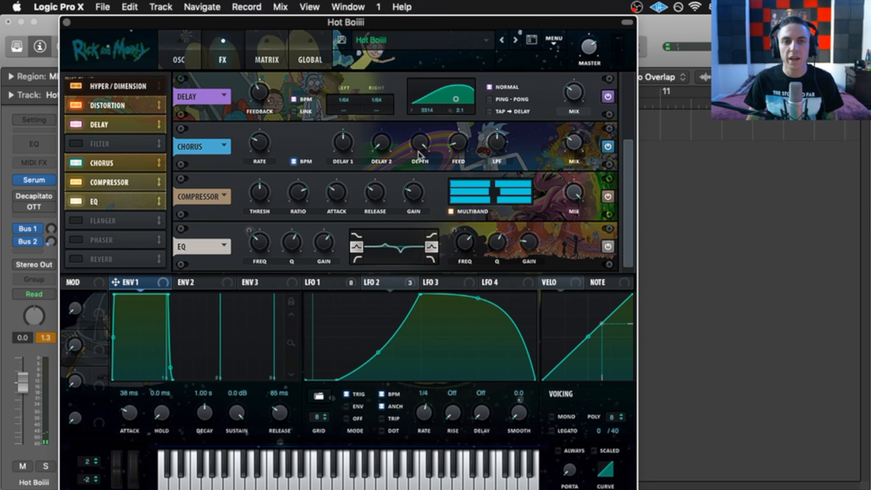
{"action": "left_click", "coordinate": [375, 282]}
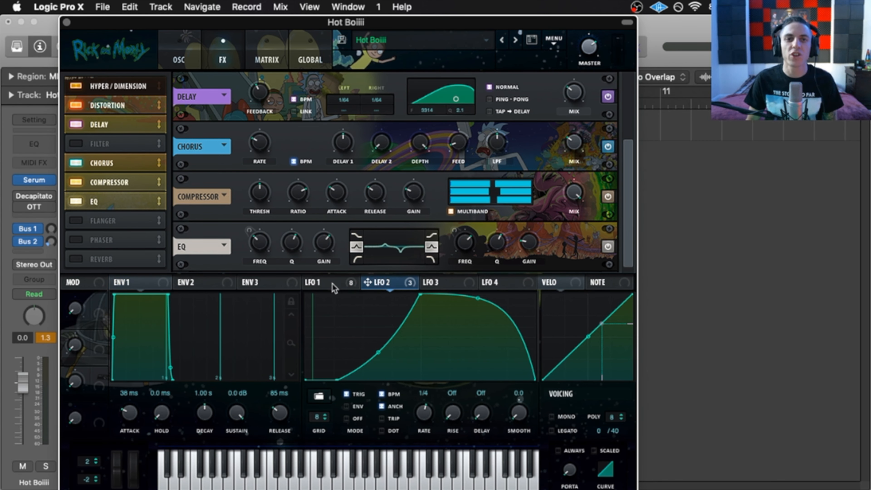
{"action": "left_click", "coordinate": [329, 283]}
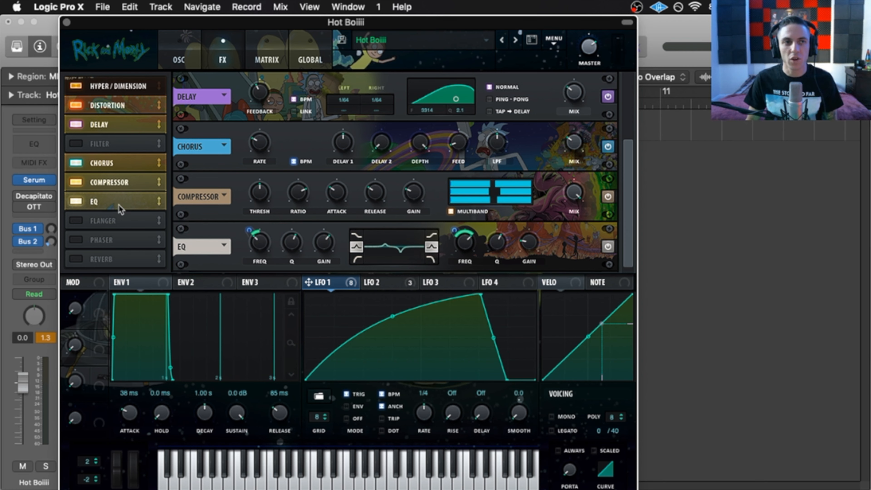
{"action": "left_click", "coordinate": [76, 202]}
{"action": "left_click", "coordinate": [76, 203]}
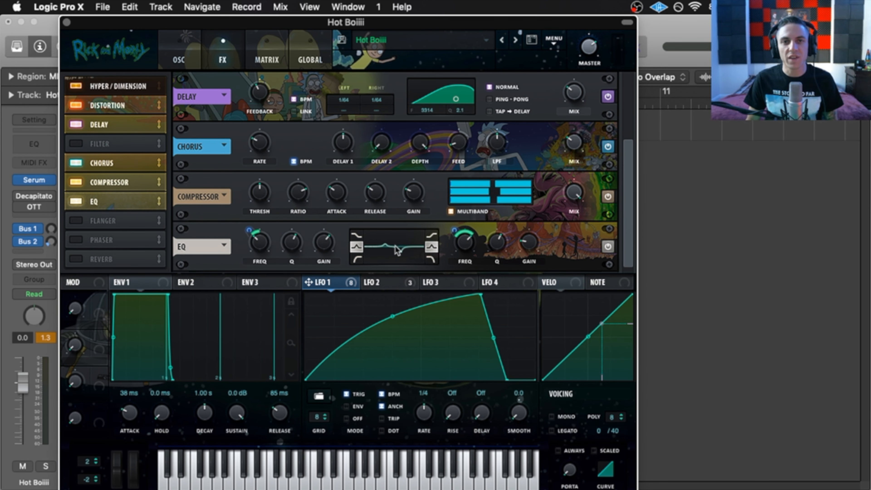
- Route LFO 1 to the EQ frequency and raise the EQ gain to 7.4 dB
{"action": "left_click_drag", "start_coordinate": [308, 282], "coordinate": [249, 227]}
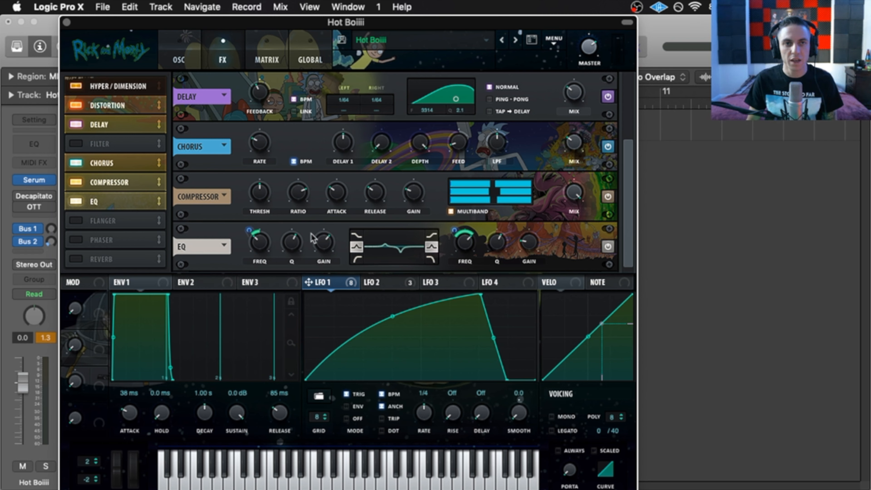
{"action": "mouse_move", "coordinate": [319, 246]}
{"action": "left_click_drag", "start_coordinate": [317, 242], "coordinate": [317, 244]}
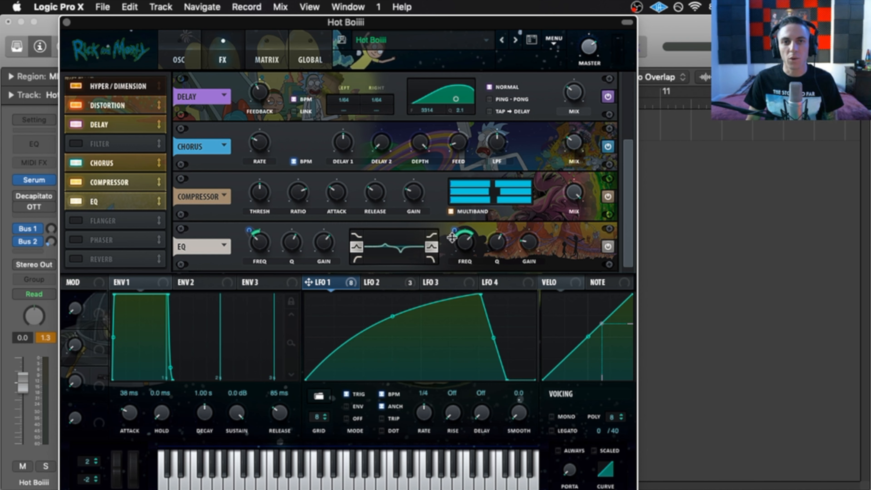
{"action": "mouse_move", "coordinate": [456, 232]}
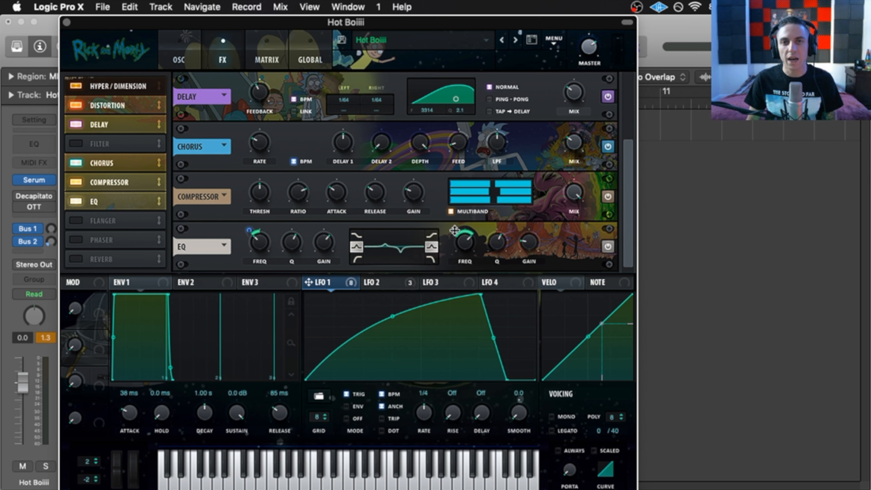
{"action": "mouse_move", "coordinate": [531, 241]}
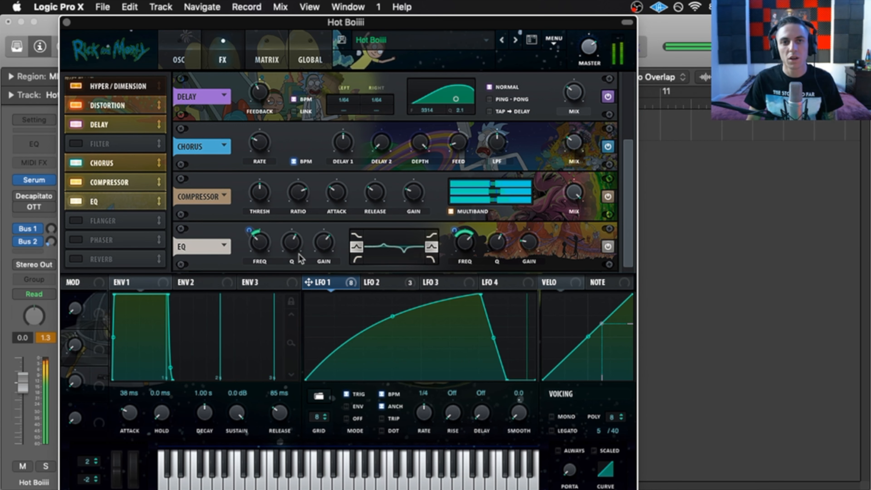
- Compare the EQ off and on again, leaving it enabled
{"action": "left_click", "coordinate": [79, 201]}
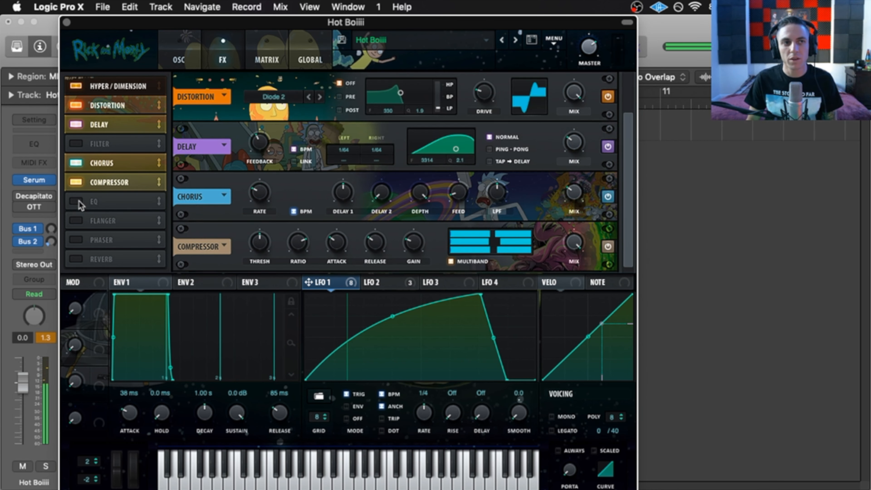
{"action": "left_click", "coordinate": [79, 201]}
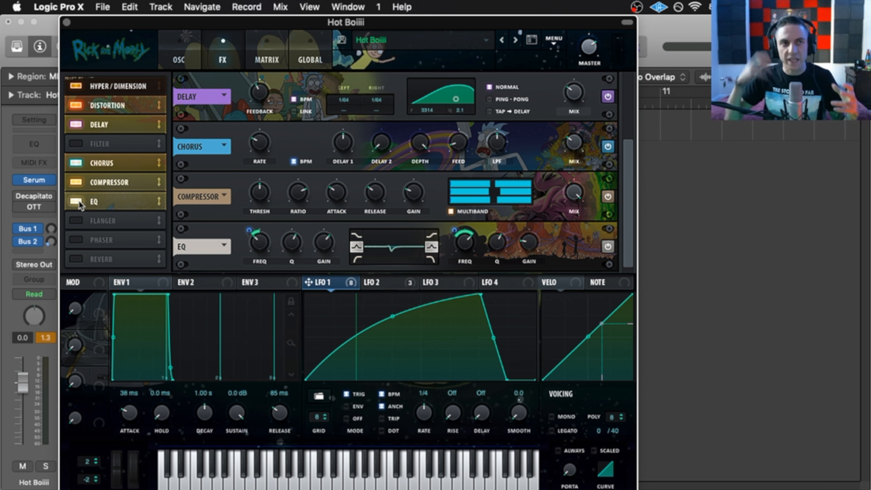
{"action": "left_click_drag", "start_coordinate": [626, 170], "coordinate": [634, 125]}
- In the Matrix, review the source and destination choices for the Mast.Tun routing
{"action": "left_click", "coordinate": [272, 43]}
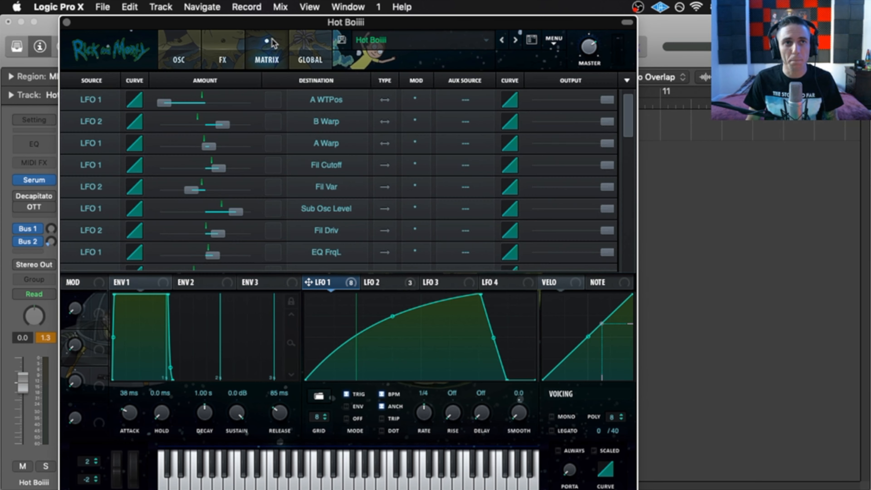
{"action": "left_click_drag", "start_coordinate": [630, 118], "coordinate": [630, 143]}
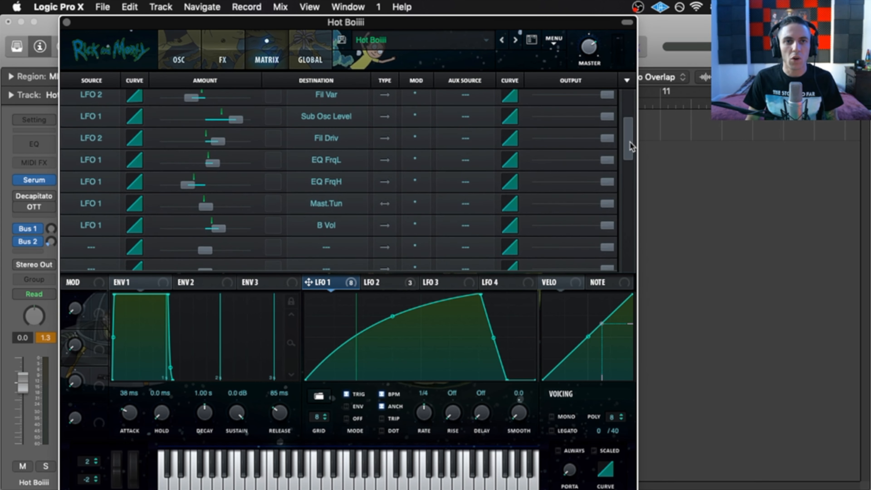
{"action": "left_click", "coordinate": [97, 203]}
{"action": "left_click", "coordinate": [98, 205]}
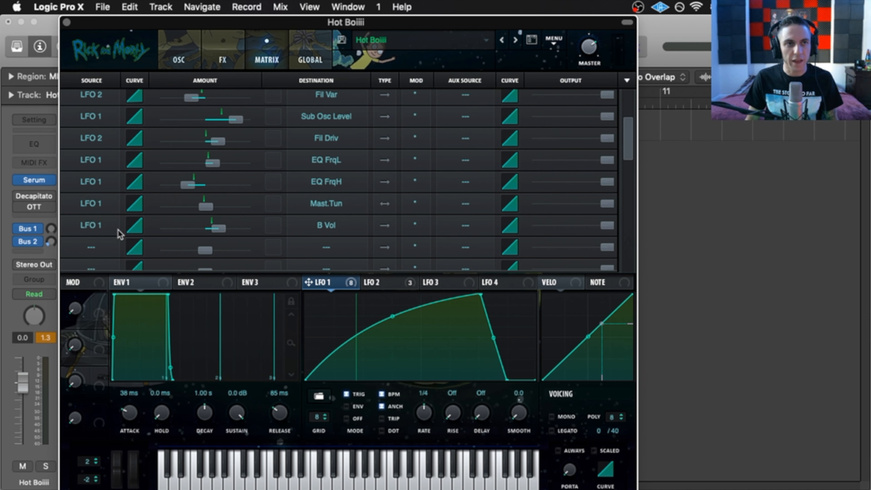
{"action": "left_click", "coordinate": [96, 205]}
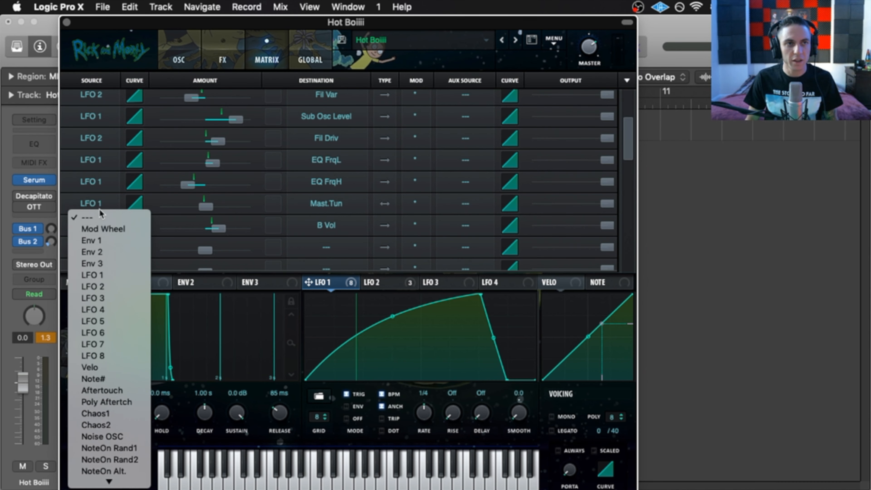
{"action": "left_click", "coordinate": [100, 206]}
{"action": "left_click", "coordinate": [331, 203]}
{"action": "mouse_move", "coordinate": [339, 298]}
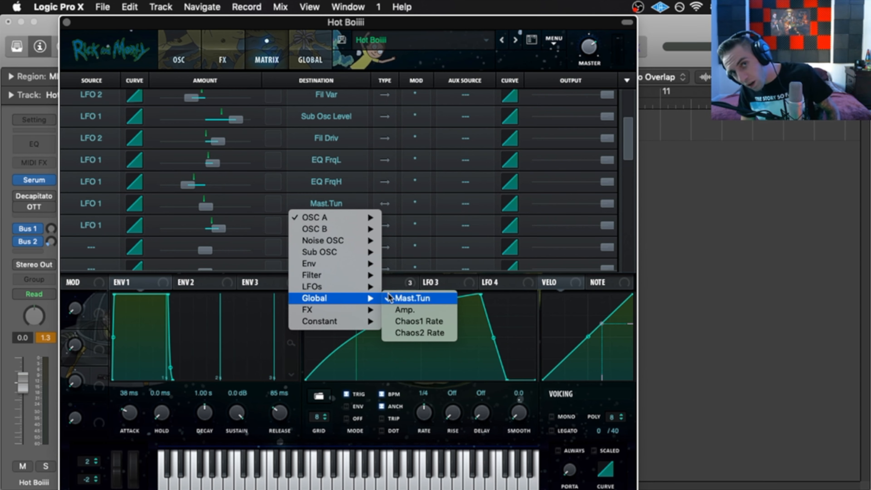
{"action": "left_click", "coordinate": [359, 23]}
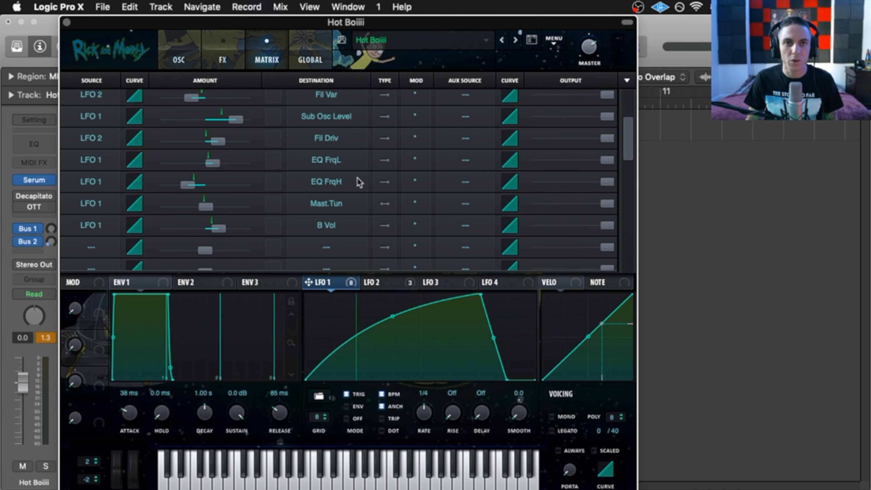
- Make the LFO 1 to Mast.Tun routing bipolar with an amount of 3
{"action": "left_click", "coordinate": [385, 205]}
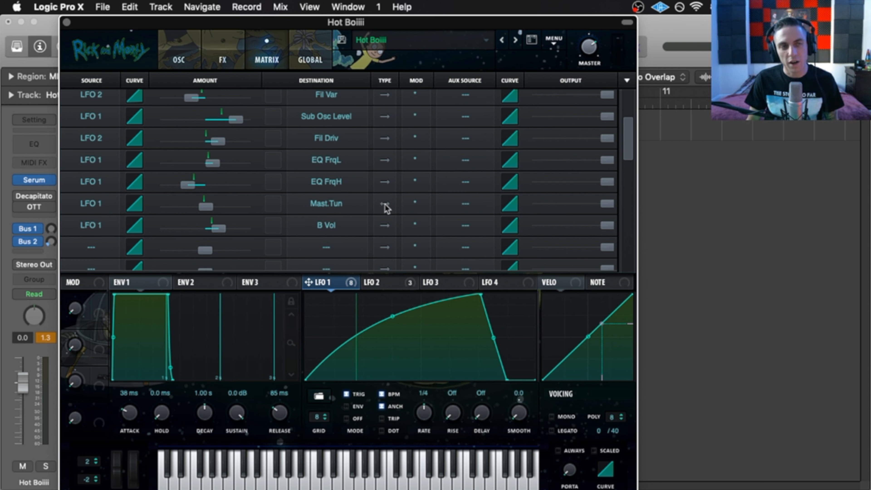
{"action": "mouse_move", "coordinate": [208, 210]}
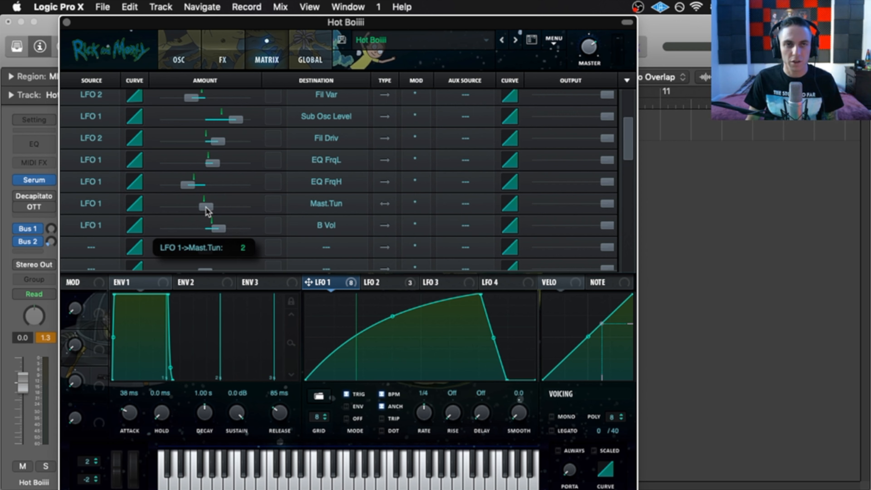
{"action": "mouse_move", "coordinate": [206, 207]}
{"action": "left_mouse_down"}
{"action": "mouse_move", "coordinate": [215, 207]}
{"action": "mouse_move", "coordinate": [196, 210]}
{"action": "left_mouse_up"}
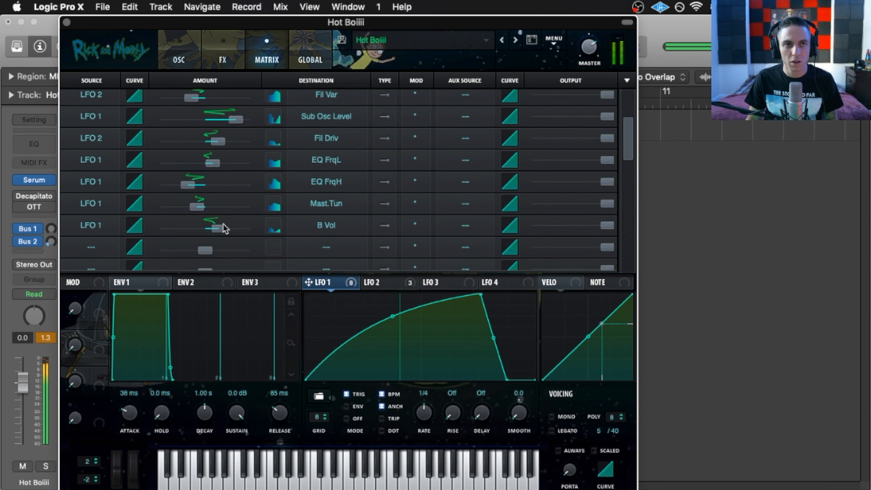
{"action": "left_click_drag", "start_coordinate": [202, 206], "coordinate": [211, 206]}
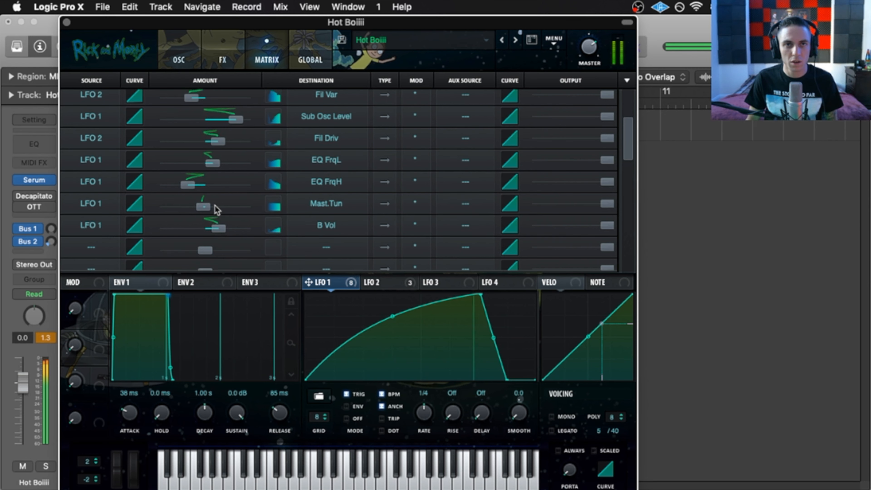
{"action": "left_click", "coordinate": [385, 203]}
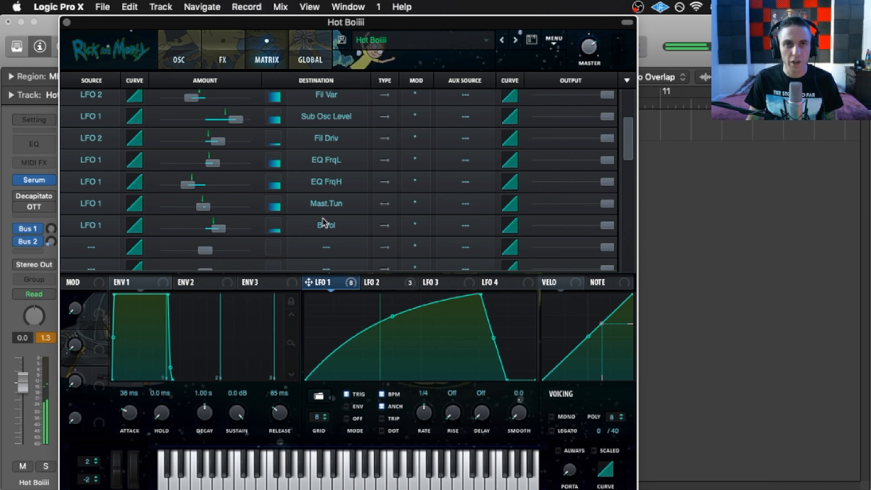
{"action": "left_click_drag", "start_coordinate": [202, 209], "coordinate": [207, 210]}
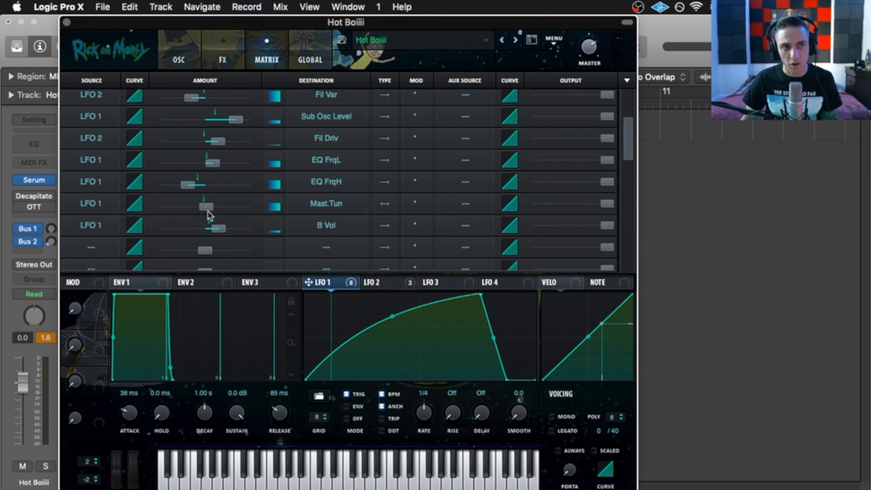
- Glance between Serum's OSC and FX pages, end on OSC, and close Serum
{"action": "left_click", "coordinate": [178, 61]}
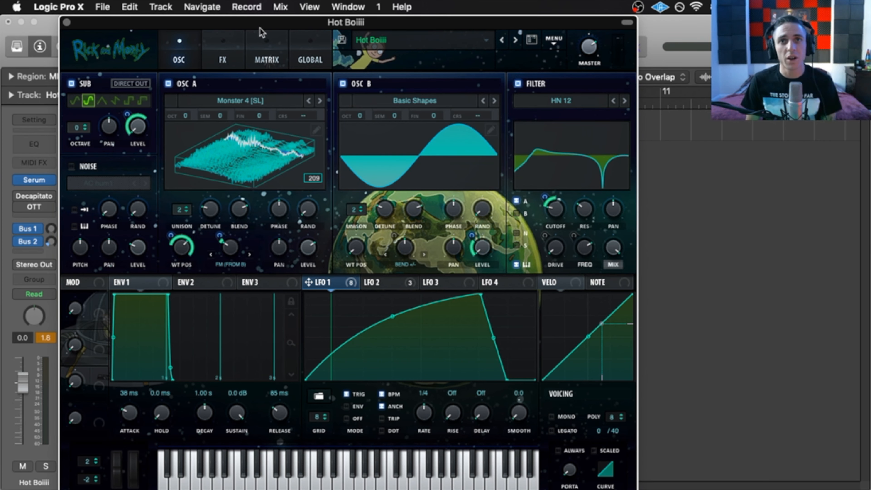
{"action": "left_click_drag", "start_coordinate": [260, 28], "coordinate": [282, 24]}
{"action": "left_click", "coordinate": [244, 52]}
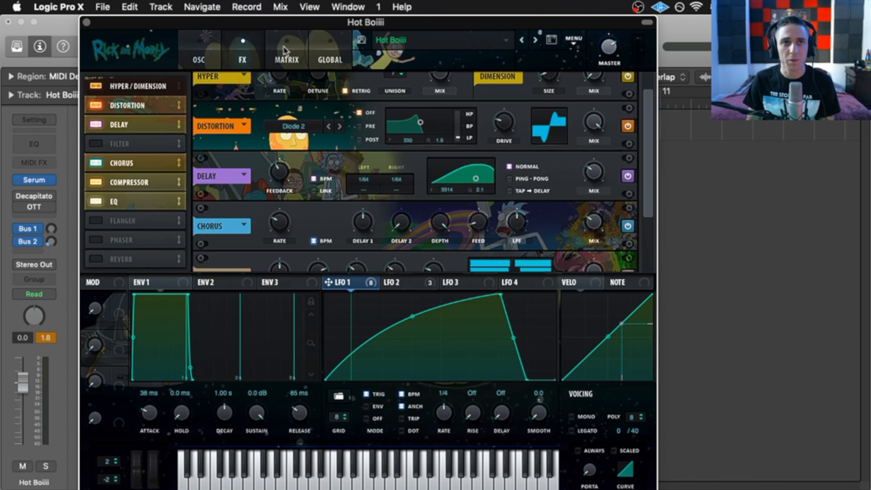
{"action": "left_click", "coordinate": [211, 53]}
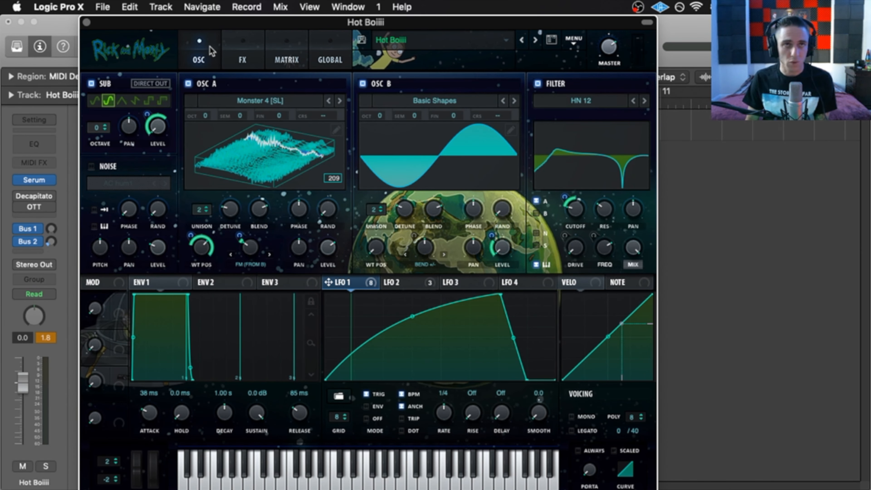
{"action": "left_click", "coordinate": [87, 23]}
{"action": "mouse_move", "coordinate": [33, 201]}
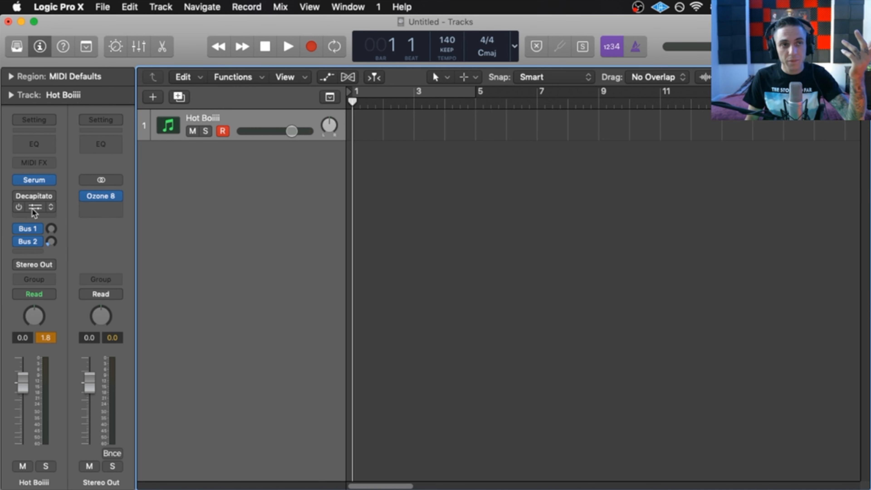
- Re-enable the Decapitator insert and open its window clear of Logic's toolbar
{"action": "left_click", "coordinate": [18, 196]}
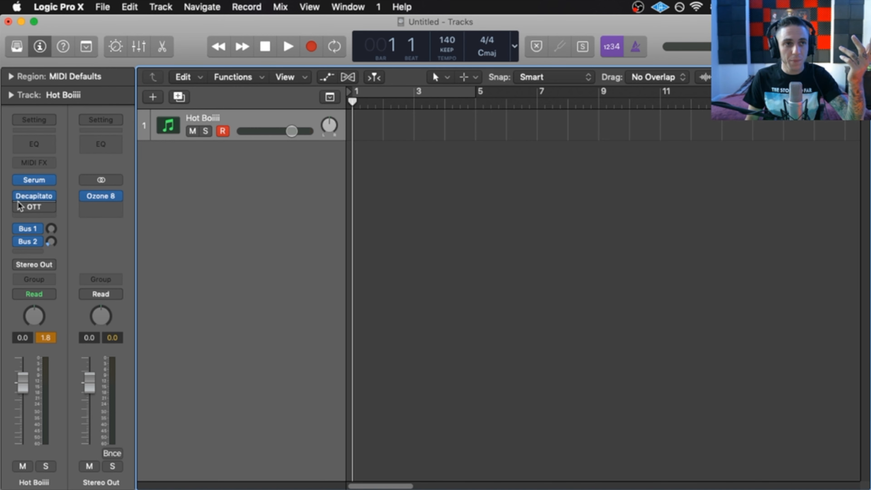
{"action": "left_click", "coordinate": [34, 196]}
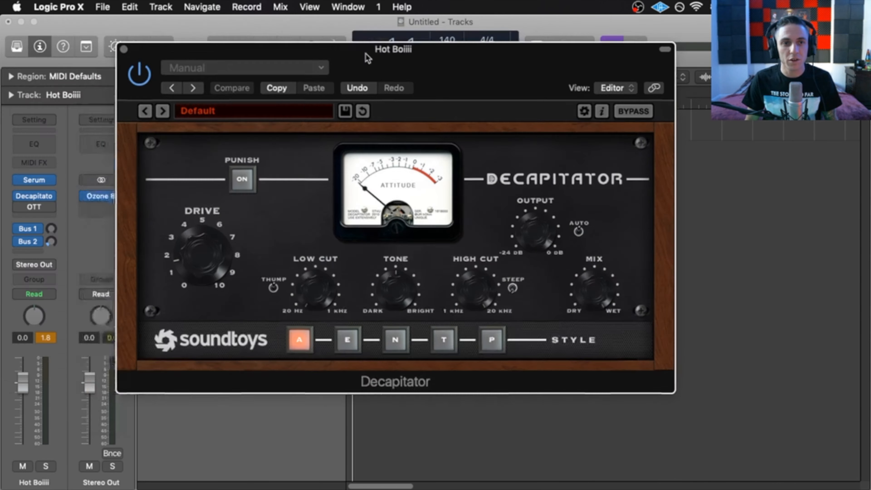
{"action": "left_click_drag", "start_coordinate": [368, 58], "coordinate": [280, 23]}
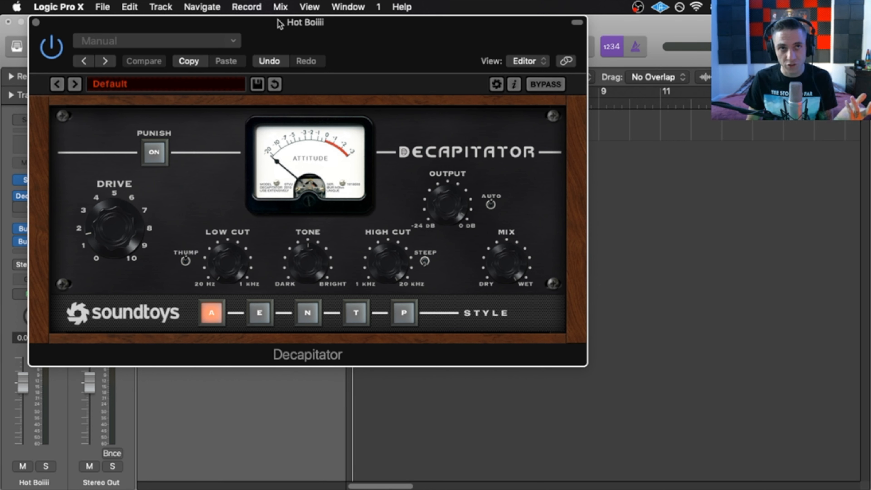
{"action": "mouse_move", "coordinate": [280, 24]}
{"action": "left_mouse_down"}
{"action": "mouse_move", "coordinate": [250, 20]}
{"action": "mouse_move", "coordinate": [294, 75]}
{"action": "mouse_move", "coordinate": [287, 14]}
{"action": "left_mouse_up"}
{"action": "mouse_move", "coordinate": [293, 22]}
{"action": "left_mouse_down"}
{"action": "mouse_move", "coordinate": [287, 46]}
{"action": "mouse_move", "coordinate": [278, 3]}
{"action": "mouse_move", "coordinate": [314, 17]}
{"action": "mouse_move", "coordinate": [306, 24]}
{"action": "left_mouse_up"}
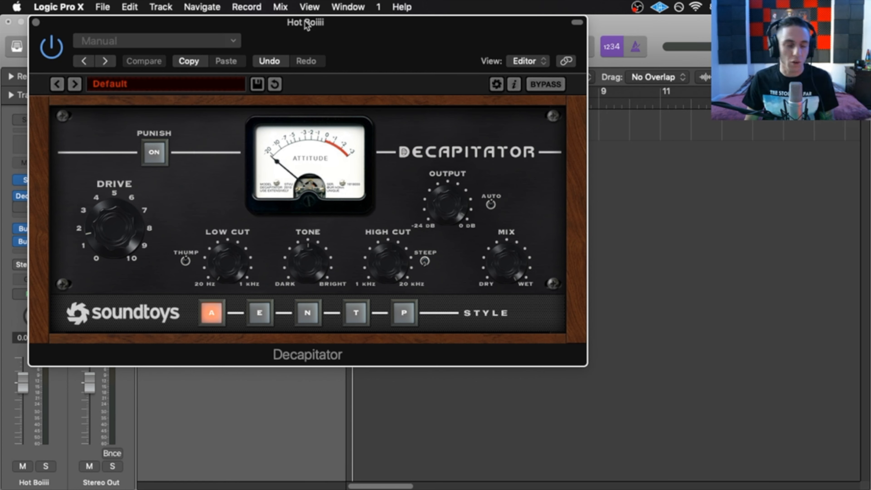
{"action": "left_click_drag", "start_coordinate": [307, 25], "coordinate": [310, 3]}
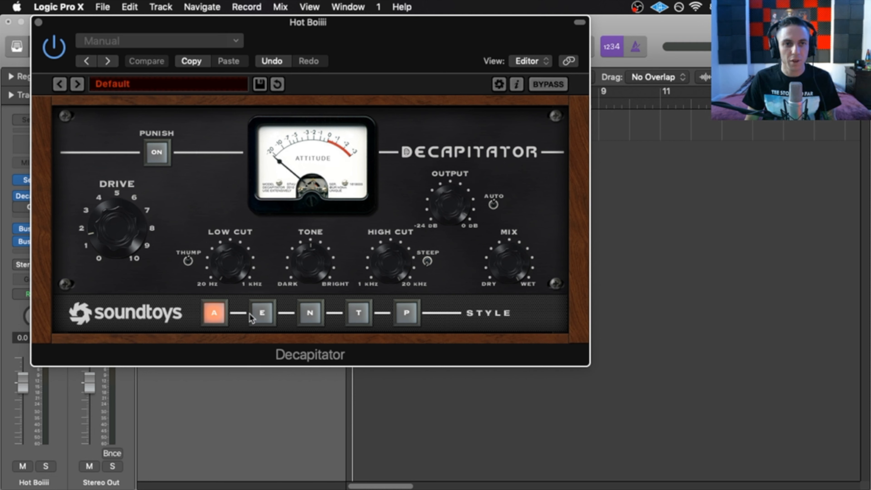
- Audition Decapitator styles N and E, settle on style A, and close it
{"action": "left_click", "coordinate": [306, 312]}
{"action": "left_click", "coordinate": [262, 312]}
{"action": "left_click", "coordinate": [211, 313]}
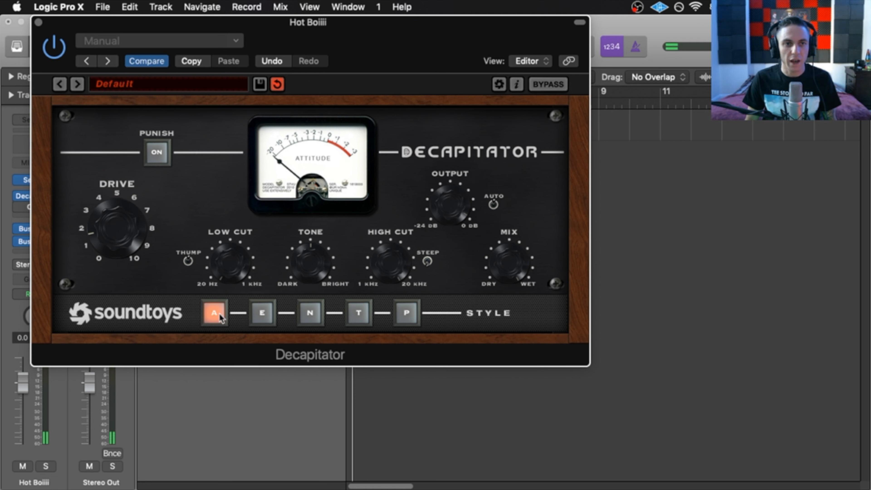
{"action": "left_click", "coordinate": [39, 22]}
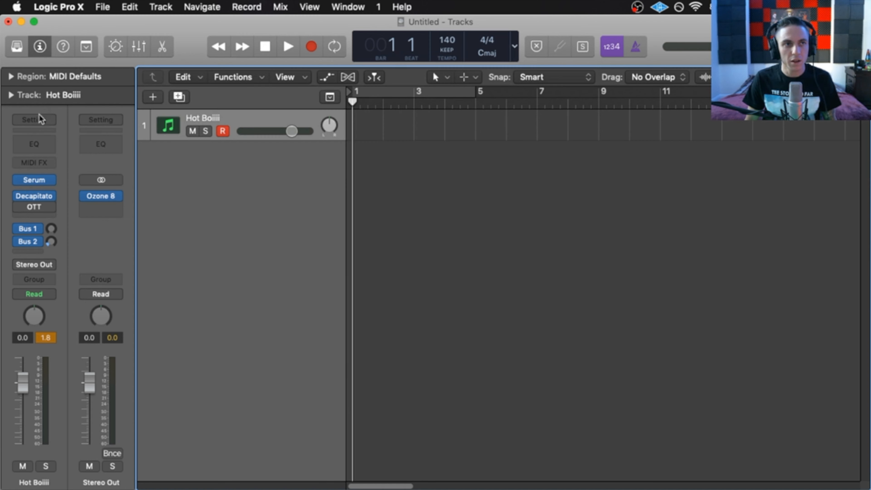
- Lower the Hot Boiiii channel volume to -2.9 dB
{"action": "left_click", "coordinate": [35, 207]}
{"action": "left_click_drag", "start_coordinate": [105, 35], "coordinate": [193, 65]}
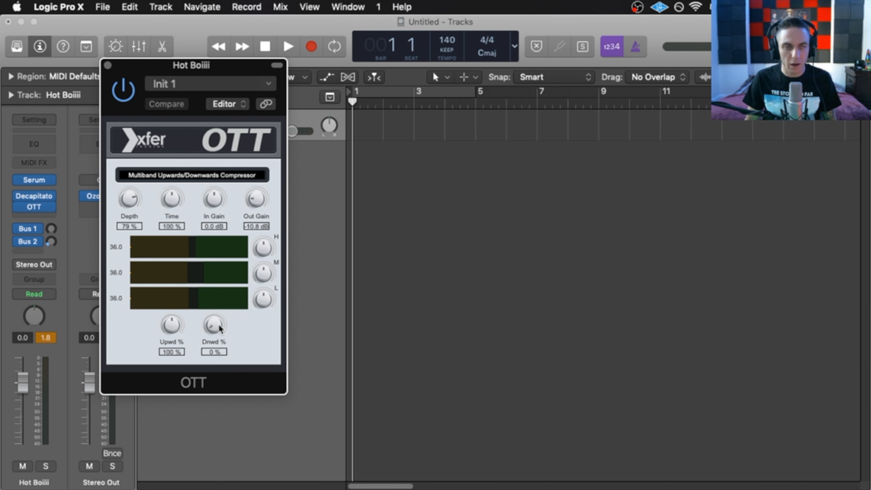
{"action": "left_click", "coordinate": [105, 64]}
{"action": "left_click_drag", "start_coordinate": [23, 376], "coordinate": [20, 395]}
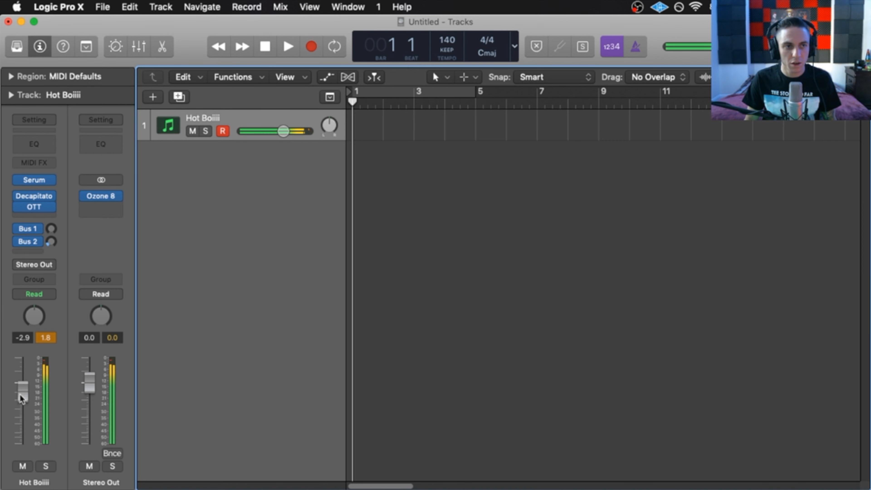
- Compare the channel with OTT and Decapitator bypassed, then re-enable both
{"action": "left_click", "coordinate": [20, 206]}
{"action": "left_click", "coordinate": [19, 197]}
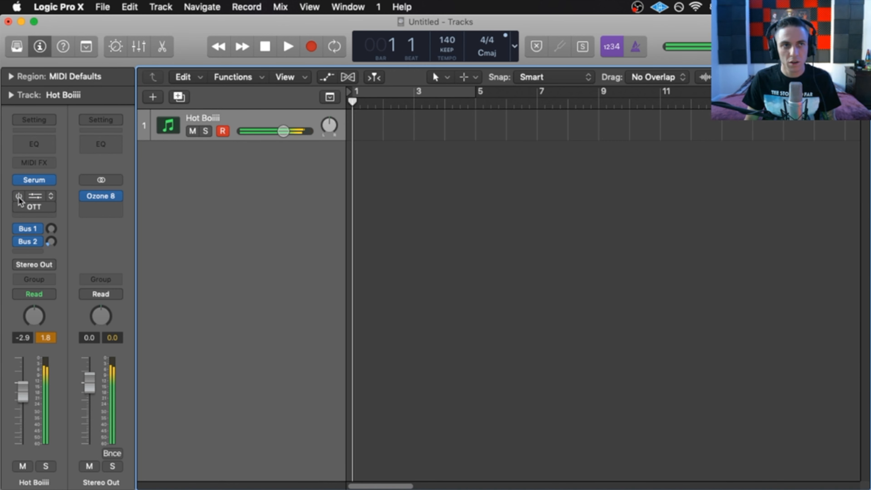
{"action": "left_click", "coordinate": [19, 197]}
{"action": "left_click", "coordinate": [19, 207]}
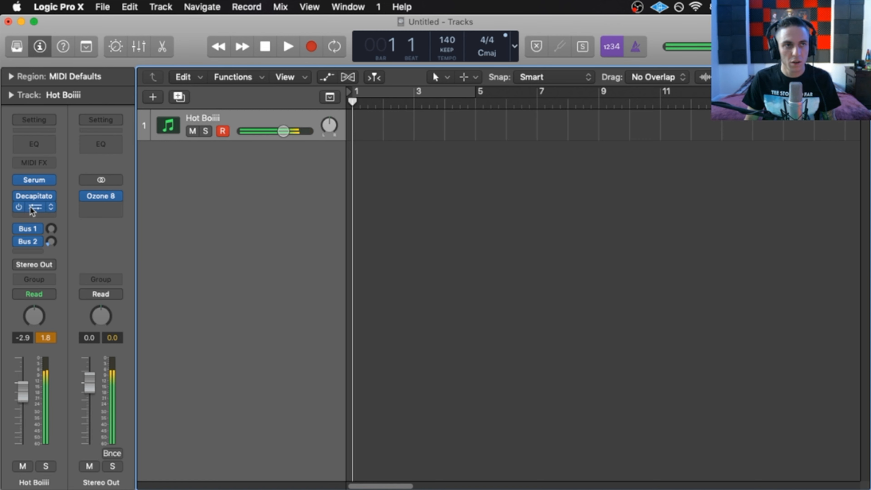
- In OTT, nudge the mid band level and raise the high band gain
{"action": "left_click", "coordinate": [37, 208]}
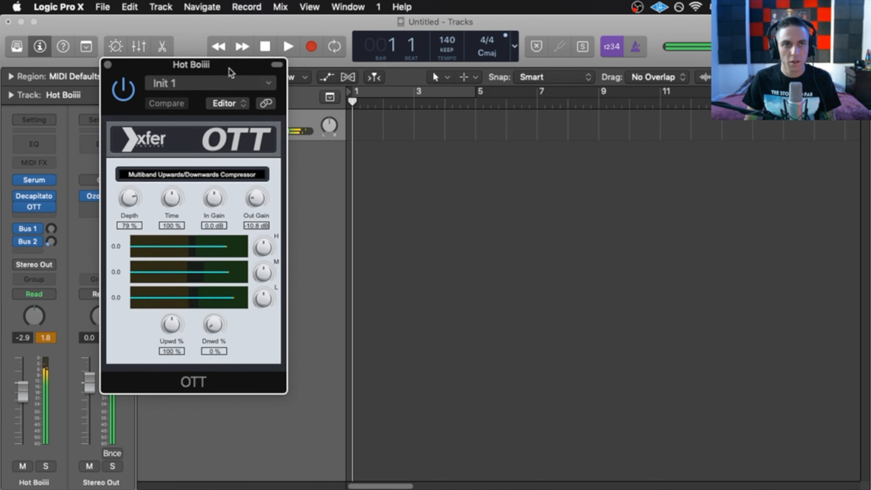
{"action": "left_click_drag", "start_coordinate": [279, 271], "coordinate": [283, 266]}
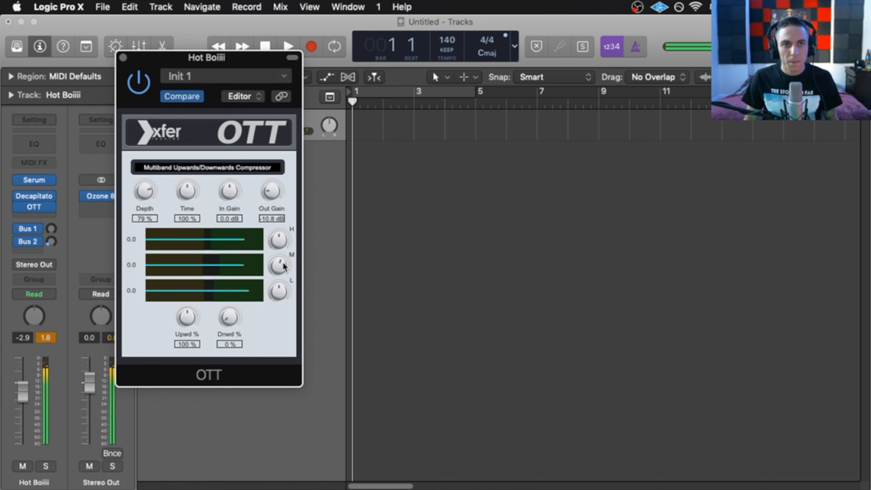
{"action": "left_click_drag", "start_coordinate": [279, 244], "coordinate": [281, 241]}
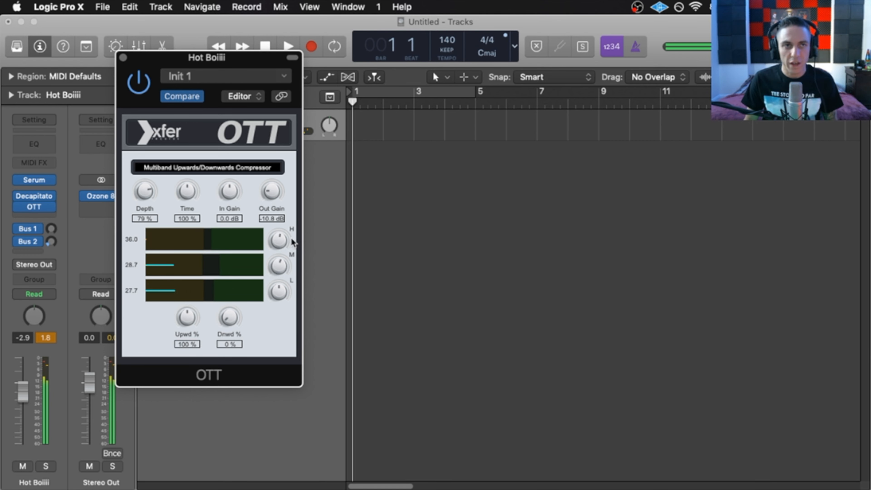
{"action": "mouse_move", "coordinate": [207, 56]}
{"action": "left_mouse_down"}
{"action": "mouse_move", "coordinate": [1, 61]}
{"action": "mouse_move", "coordinate": [185, 64]}
{"action": "mouse_move", "coordinate": [176, 66]}
{"action": "mouse_move", "coordinate": [194, 46]}
{"action": "left_mouse_up"}
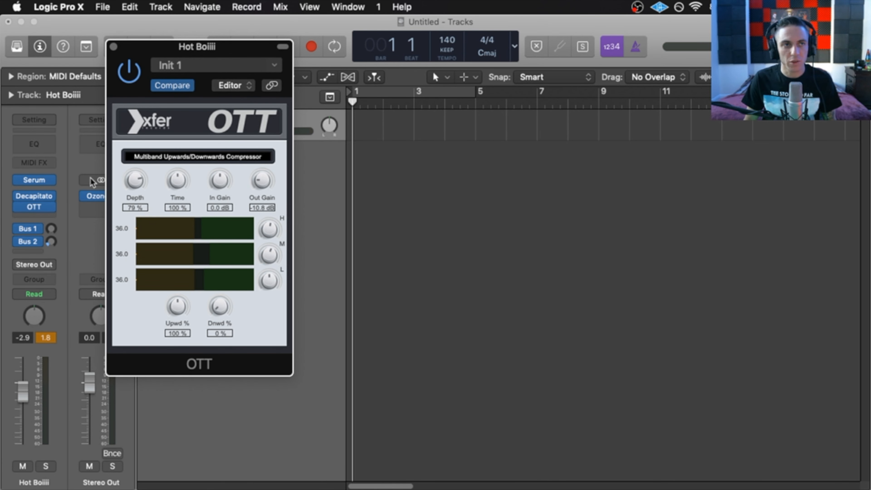
- Set OTT's Depth to 60 % and Time to 82 %, then close it
{"action": "left_click_drag", "start_coordinate": [137, 182], "coordinate": [125, 227]}
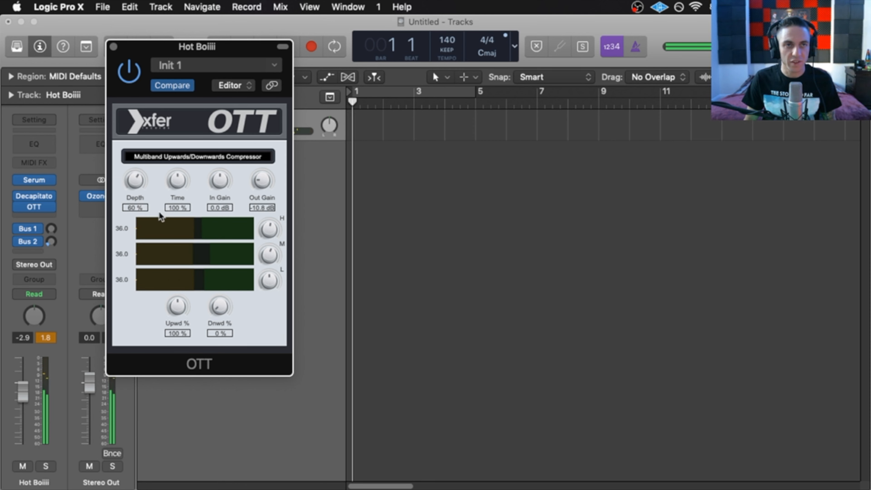
{"action": "left_click_drag", "start_coordinate": [182, 177], "coordinate": [173, 205]}
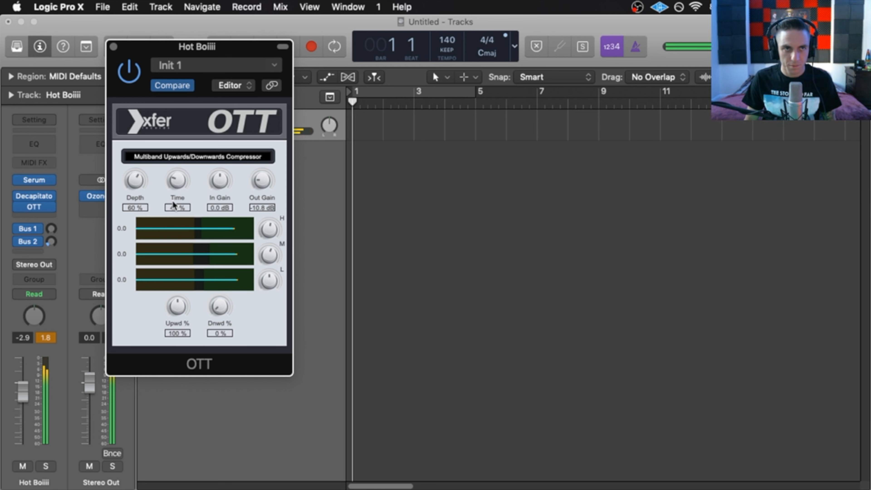
{"action": "mouse_move", "coordinate": [177, 186]}
{"action": "left_mouse_down"}
{"action": "mouse_move", "coordinate": [175, 209]}
{"action": "mouse_move", "coordinate": [182, 192]}
{"action": "left_mouse_up"}
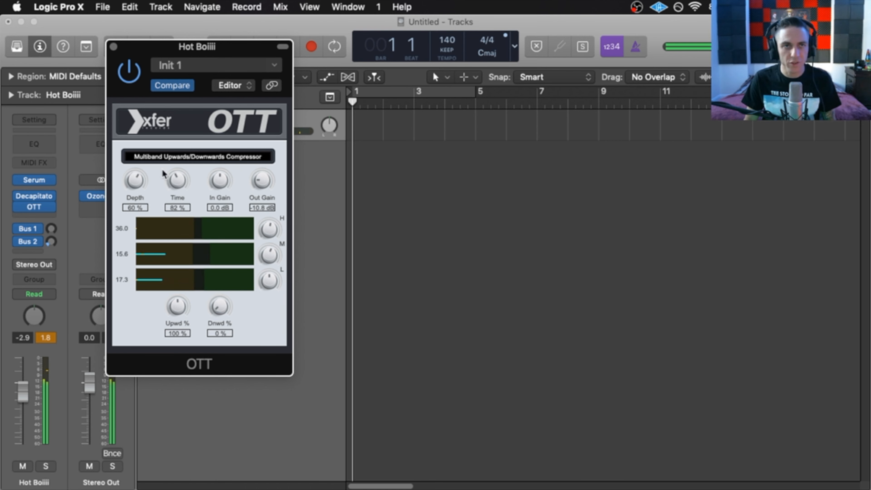
{"action": "mouse_move", "coordinate": [179, 50]}
{"action": "left_mouse_down"}
{"action": "mouse_move", "coordinate": [341, 109]}
{"action": "mouse_move", "coordinate": [185, 62]}
{"action": "left_mouse_up"}
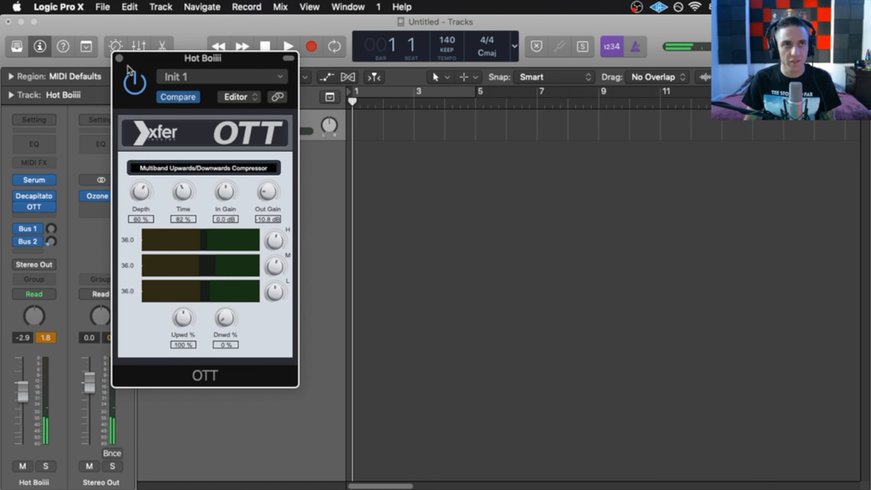
{"action": "left_click", "coordinate": [119, 58]}
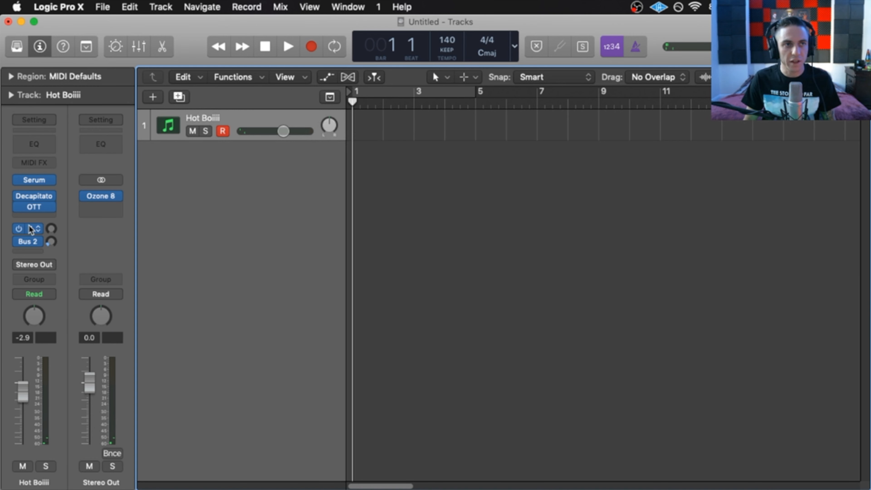
- Raise OTT's Depth to 100 % and Time to 94 %, then clear the channel peak readouts
{"action": "left_click", "coordinate": [33, 207]}
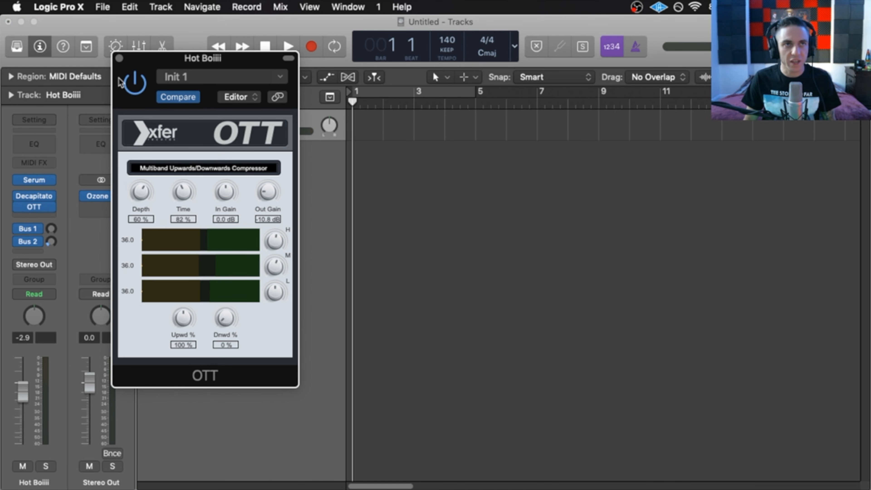
{"action": "left_click_drag", "start_coordinate": [143, 201], "coordinate": [152, 97]}
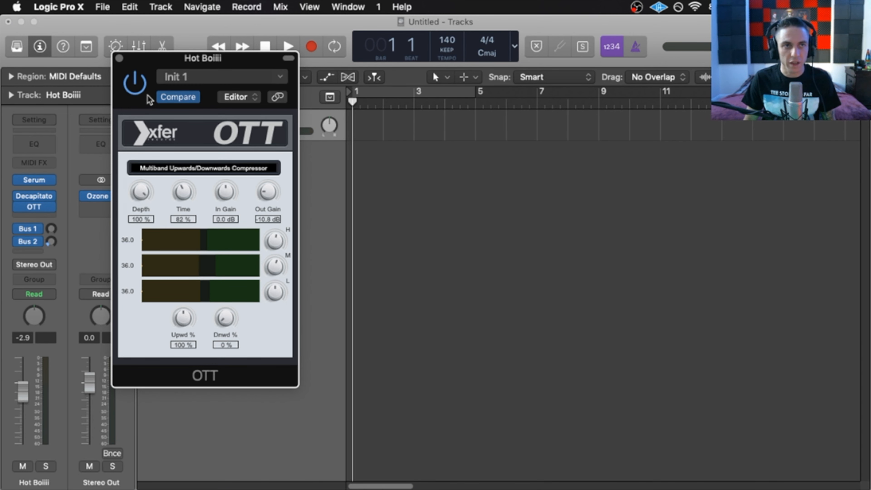
{"action": "left_click_drag", "start_coordinate": [150, 100], "coordinate": [130, 79]}
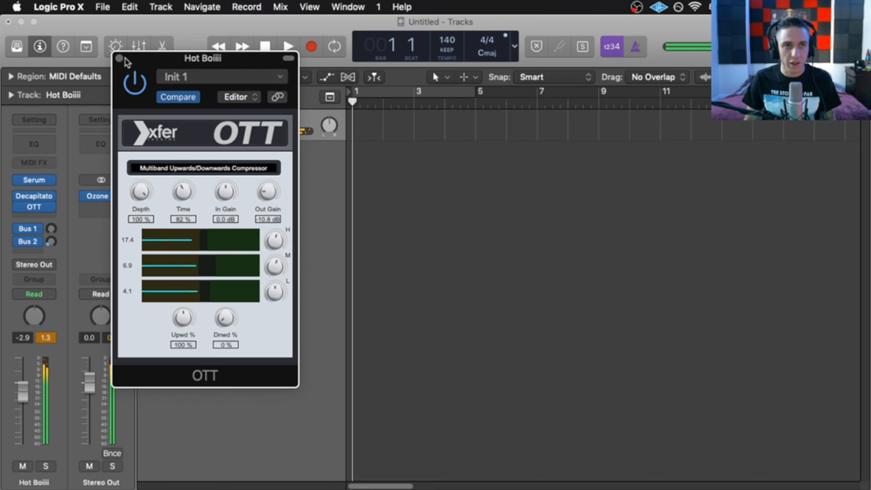
{"action": "left_click_drag", "start_coordinate": [187, 192], "coordinate": [186, 184]}
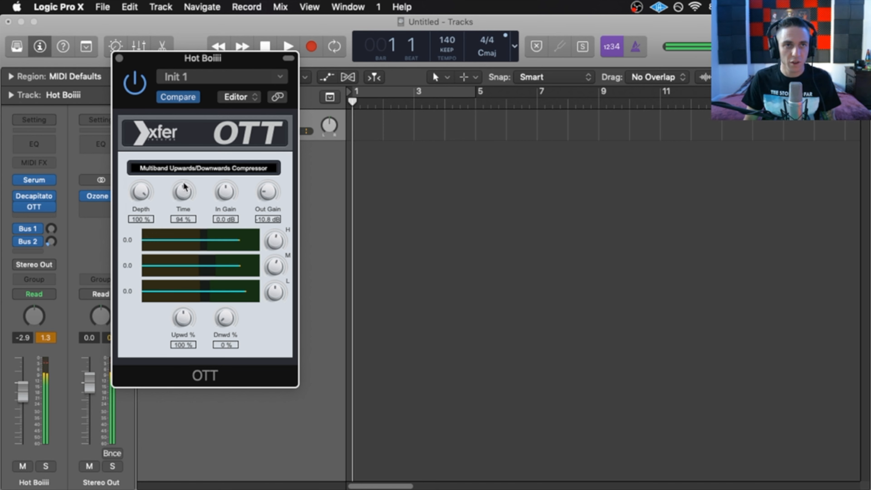
{"action": "left_click", "coordinate": [119, 58]}
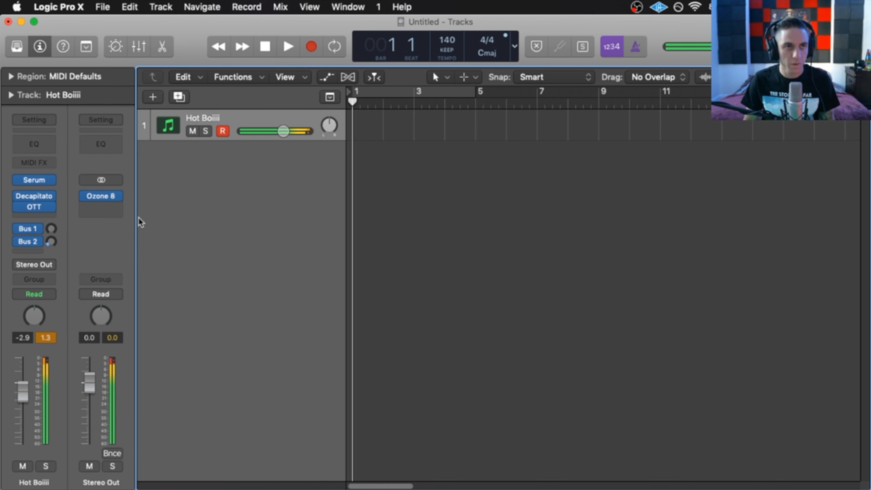
{"action": "left_click", "coordinate": [52, 336]}
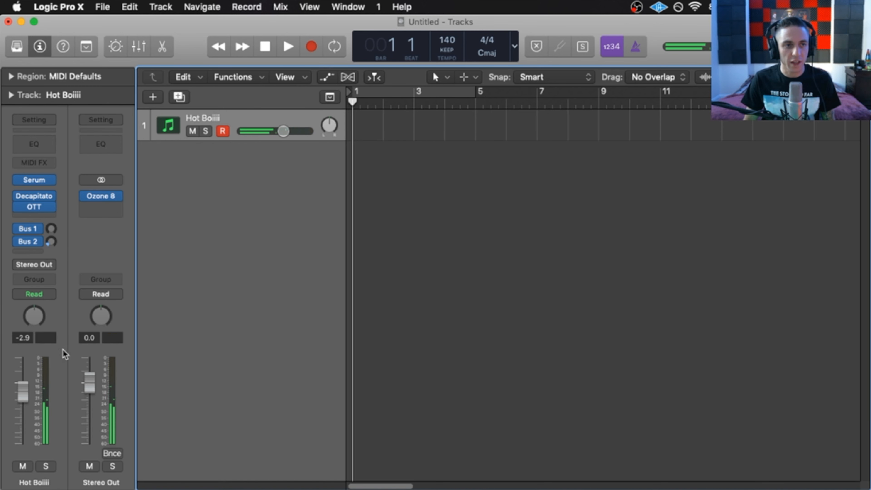
- Open Serum and slow LFO 1's rate from 1/4 to one bar
{"action": "left_click", "coordinate": [32, 182]}
{"action": "left_click_drag", "start_coordinate": [329, 30], "coordinate": [291, 4]}
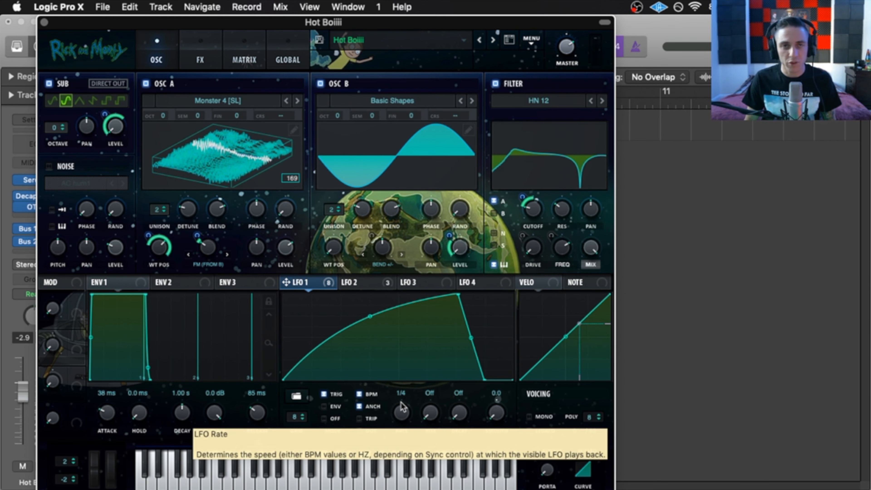
{"action": "left_click_drag", "start_coordinate": [400, 402], "coordinate": [387, 416]}
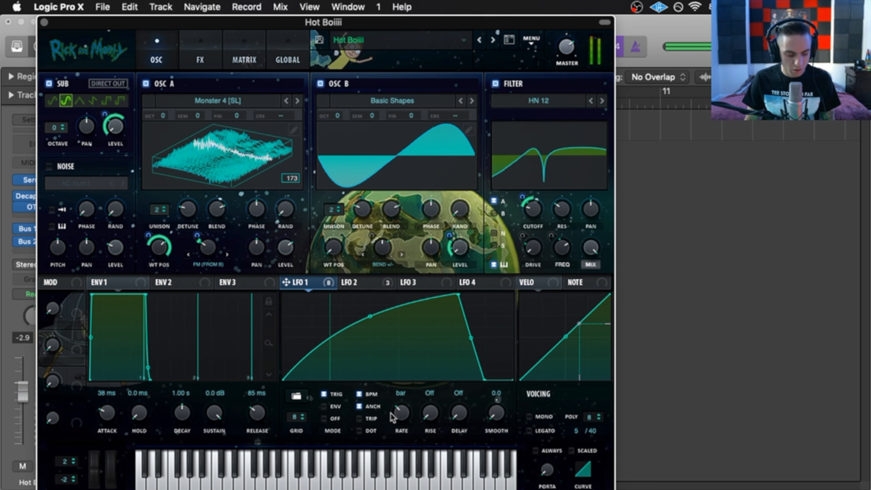
{"action": "left_click_drag", "start_coordinate": [319, 23], "coordinate": [352, 23]}
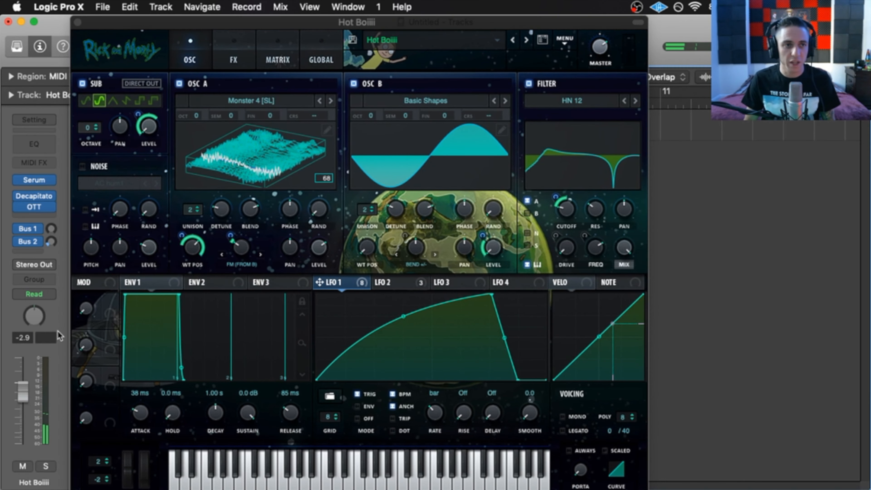
{"action": "left_click_drag", "start_coordinate": [391, 23], "coordinate": [348, 9]}
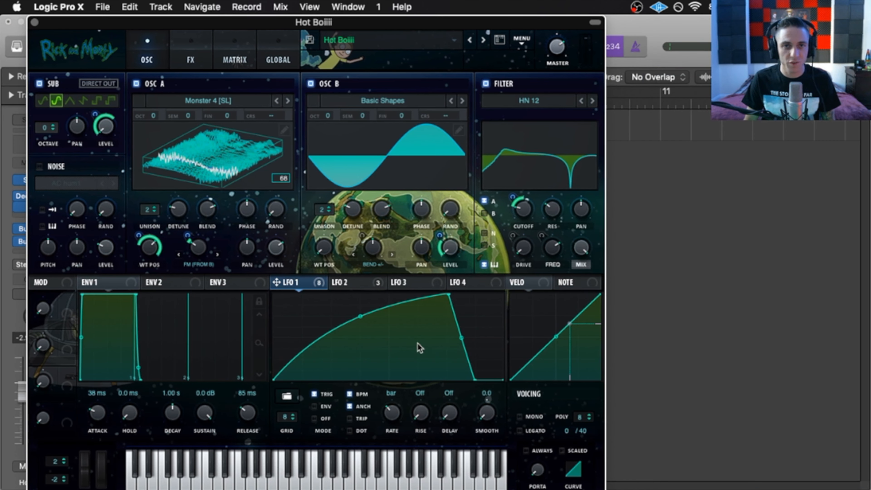
- Check LFO 2 and the FX page, return to OSC and LFO 1, and close Serum
{"action": "left_click", "coordinate": [353, 282]}
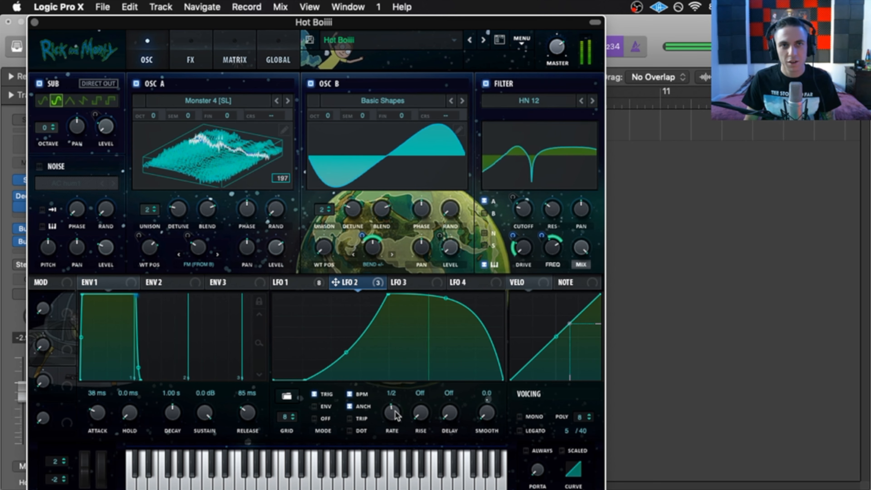
{"action": "left_click", "coordinate": [190, 55]}
{"action": "left_click", "coordinate": [151, 60]}
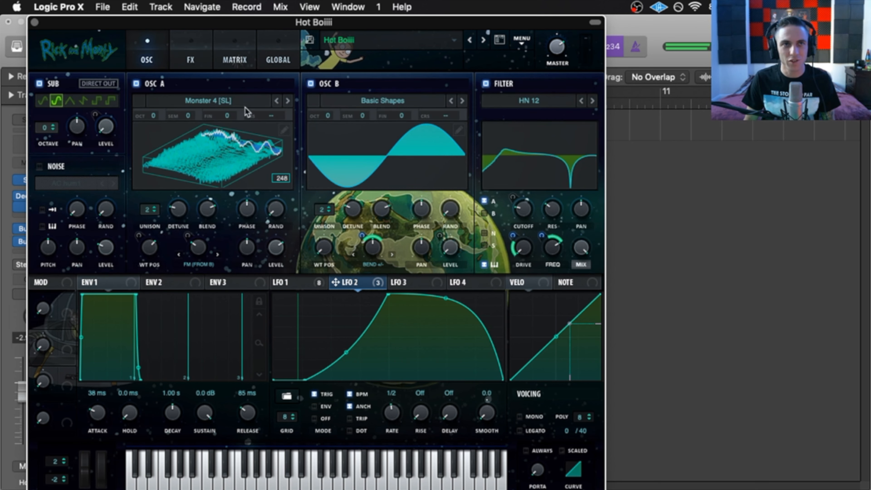
{"action": "left_click", "coordinate": [294, 284]}
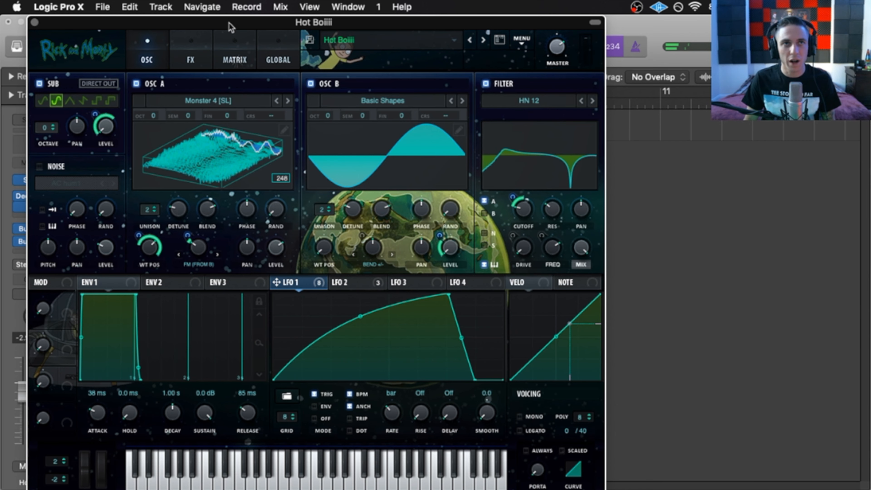
{"action": "left_click_drag", "start_coordinate": [229, 25], "coordinate": [285, 9]}
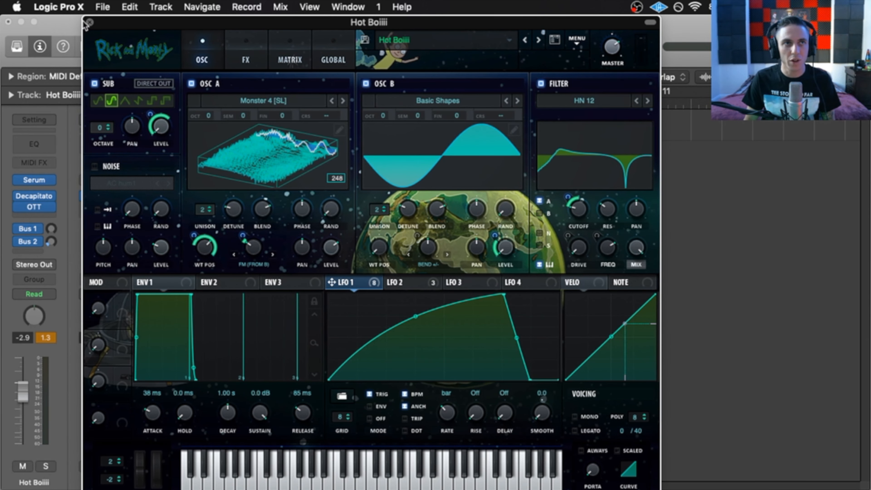
{"action": "left_click", "coordinate": [90, 23]}
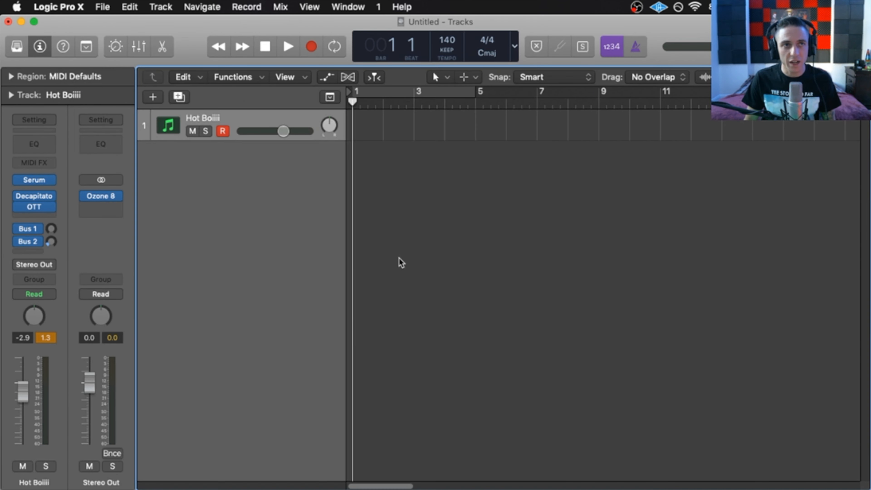